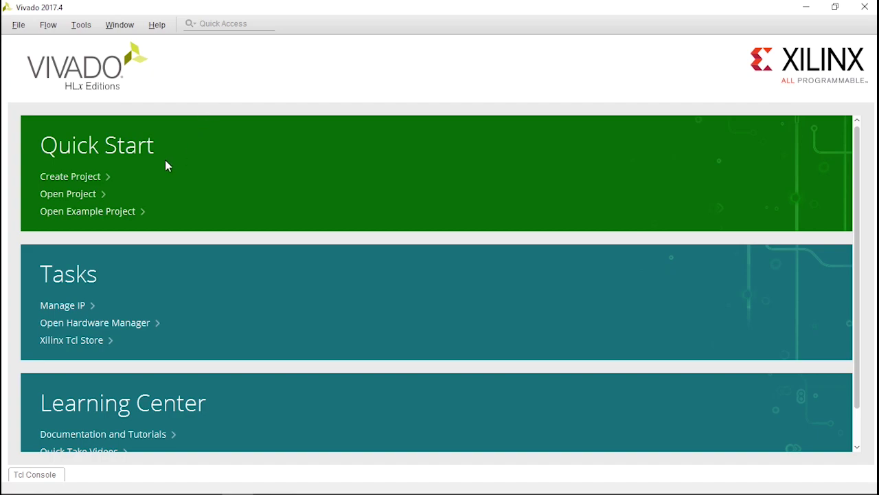
- Start a new RTL project named mult_div_clk in E:/Digitales_2, with no sources specified
{"action": "left_click", "coordinate": [68, 178]}
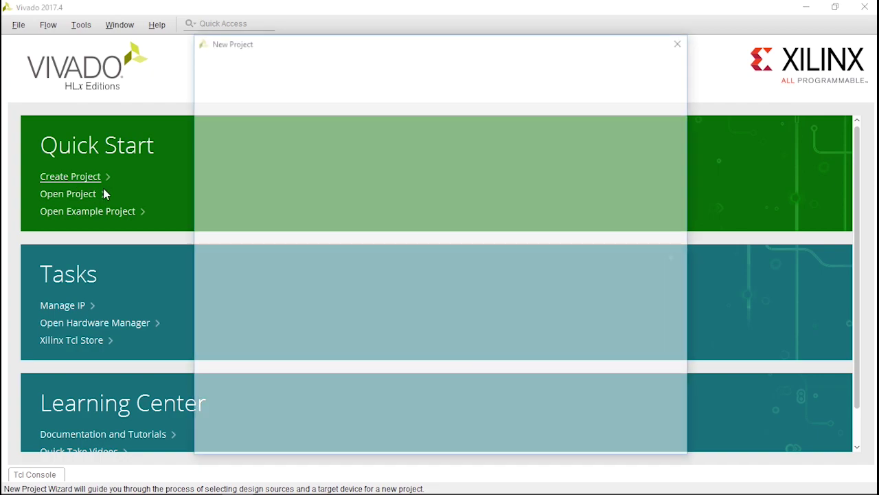
{"action": "left_click", "coordinate": [526, 440]}
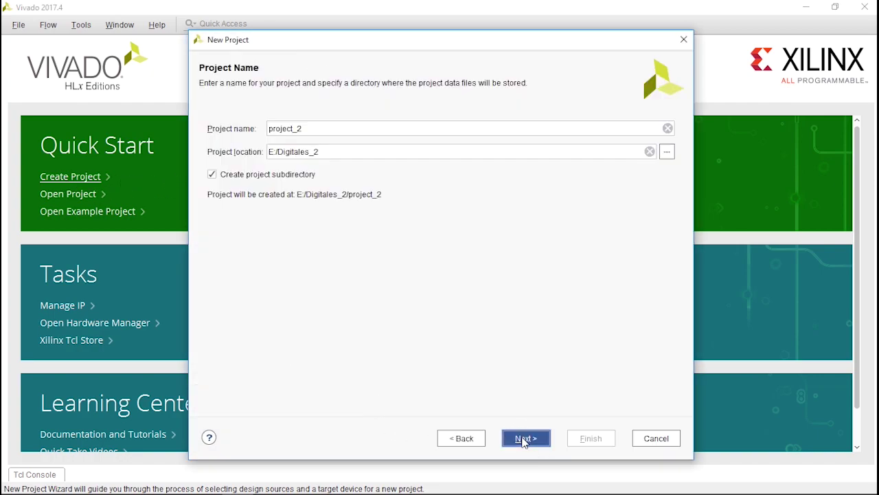
{"action": "left_click", "coordinate": [301, 128]}
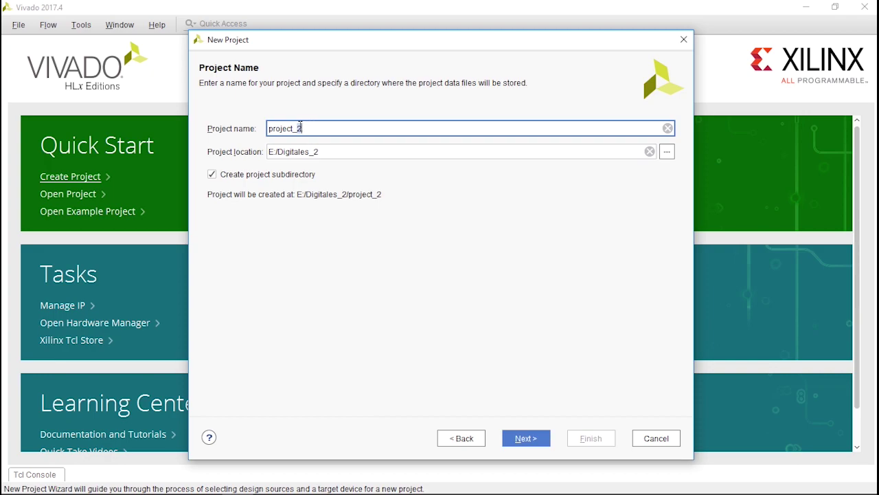
{"action": "left_click_drag", "start_coordinate": [314, 126], "coordinate": [258, 126]}
{"action": "type", "text": "mult_div_clk"}
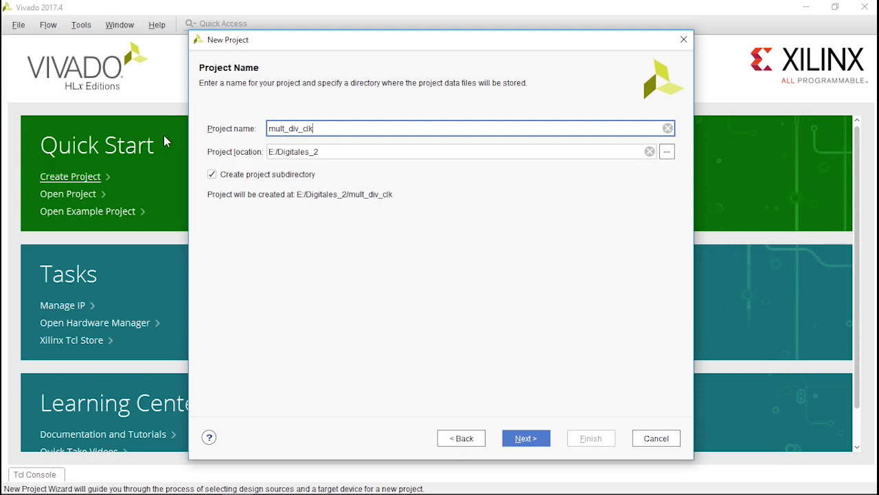
{"action": "left_click", "coordinate": [517, 444]}
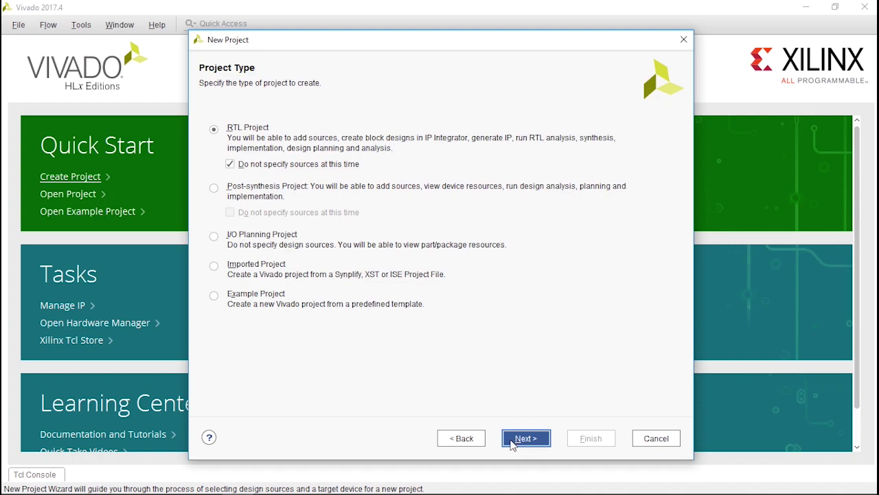
{"action": "key", "text": "Return"}
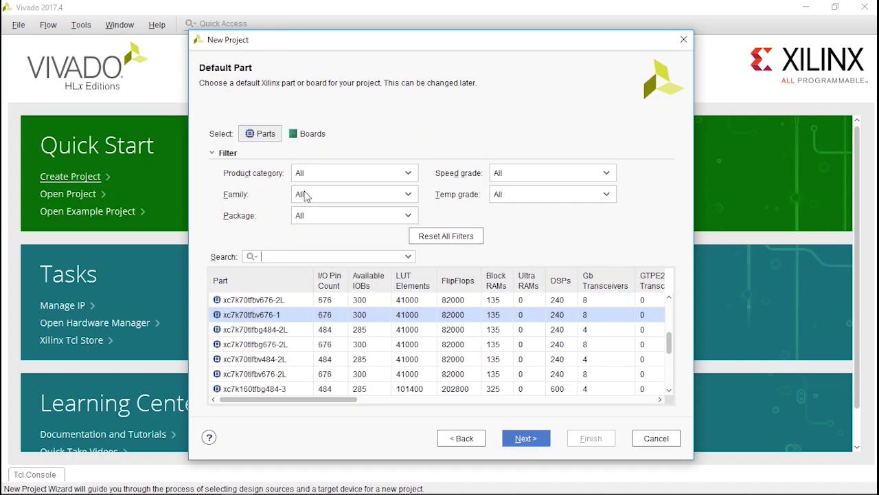
- Filter the default part list to the Artix-7 family and the csg324 package
{"action": "left_click", "coordinate": [307, 196]}
{"action": "left_click", "coordinate": [309, 228]}
{"action": "left_click", "coordinate": [307, 215]}
{"action": "left_click", "coordinate": [309, 275]}
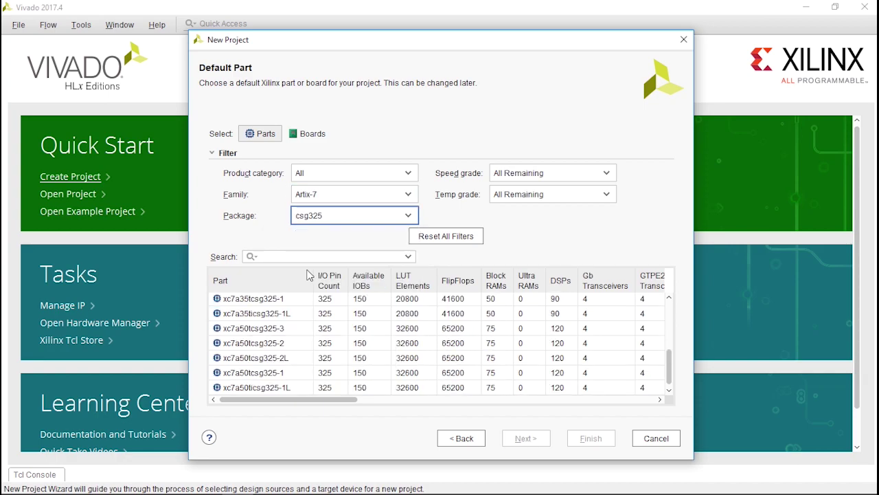
{"action": "left_click", "coordinate": [321, 219]}
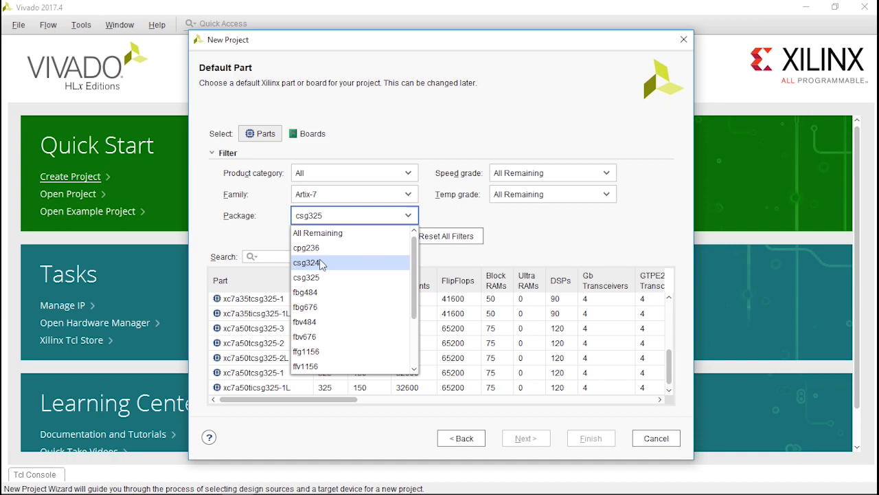
{"action": "left_click", "coordinate": [316, 266]}
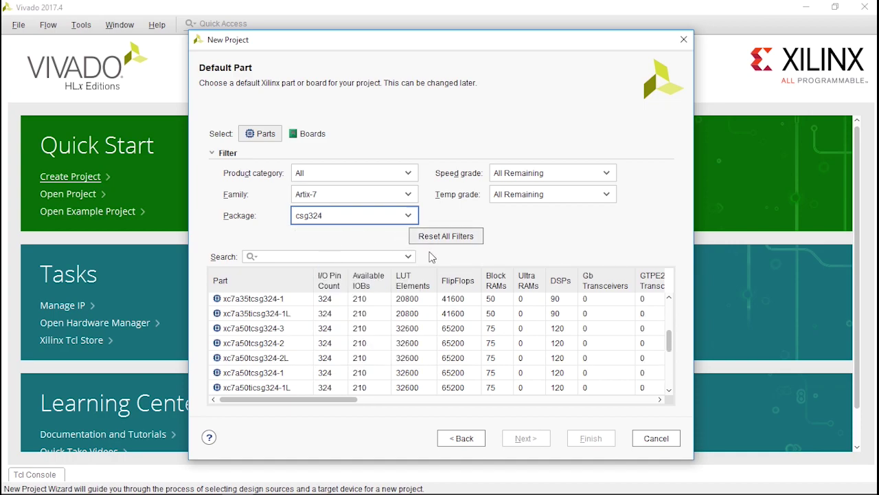
- Restrict the parts to speed grade -1, choose xc7a100tcsg324-1, and finish creating the project
{"action": "left_click", "coordinate": [537, 180]}
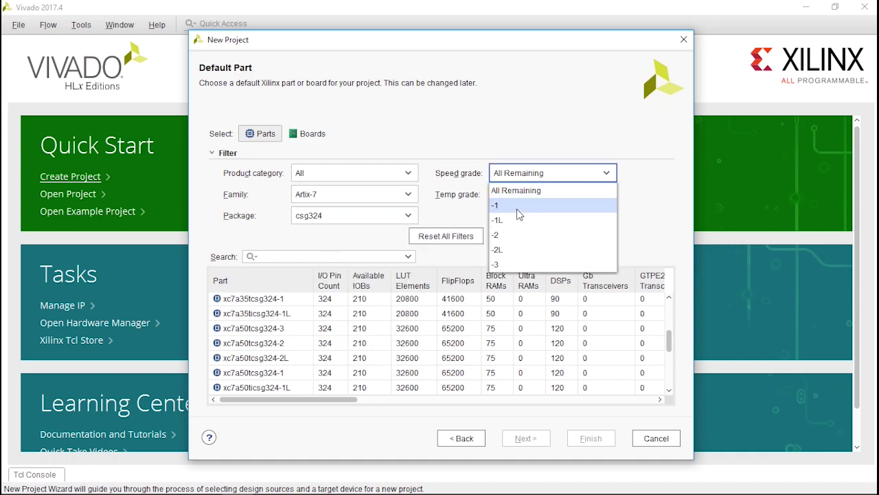
{"action": "left_click", "coordinate": [517, 206]}
{"action": "left_click", "coordinate": [268, 359]}
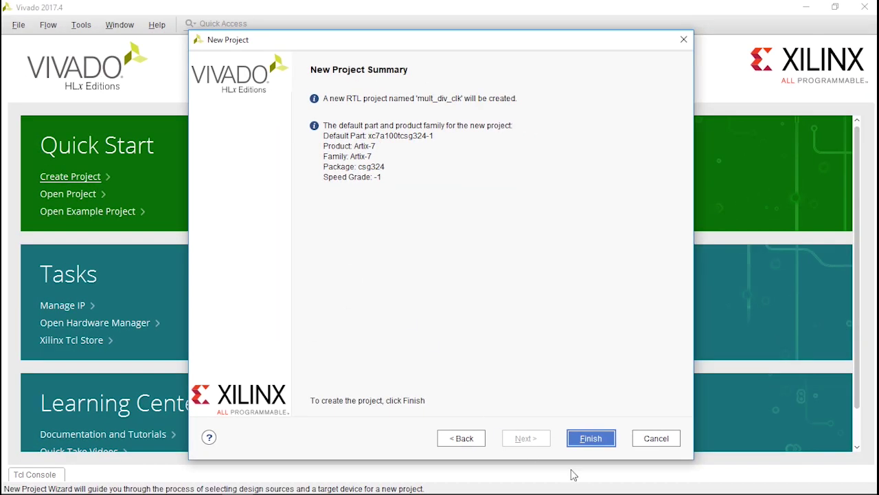
{"action": "left_click", "coordinate": [588, 438]}
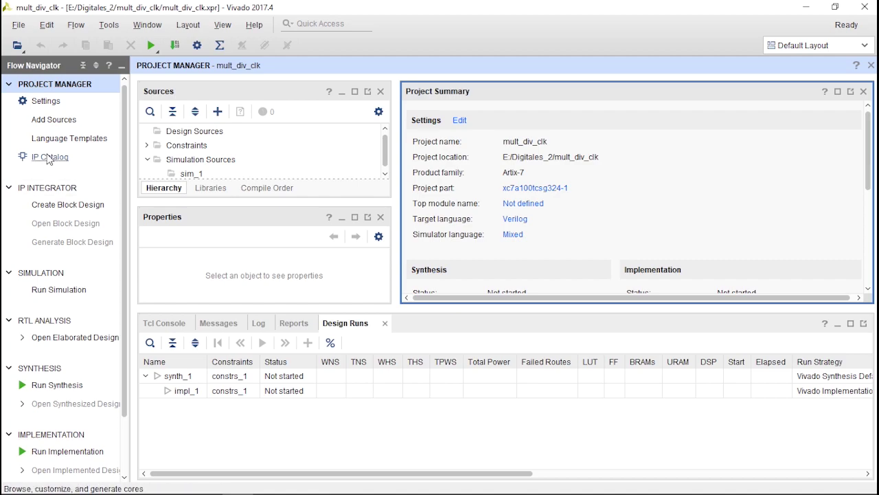
- Open the Clocking Wizard core for customization from the IP Catalog's FPGA Features and Design clocking category
{"action": "left_click", "coordinate": [50, 160]}
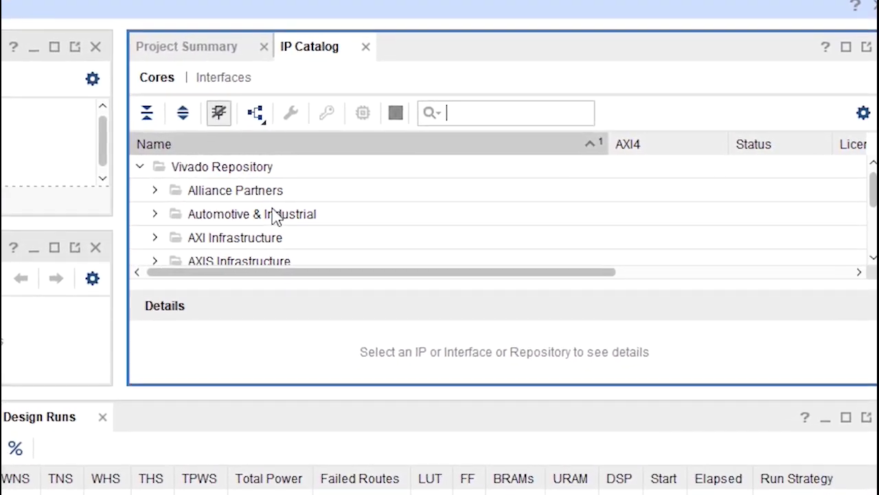
{"action": "left_click", "coordinate": [843, 48]}
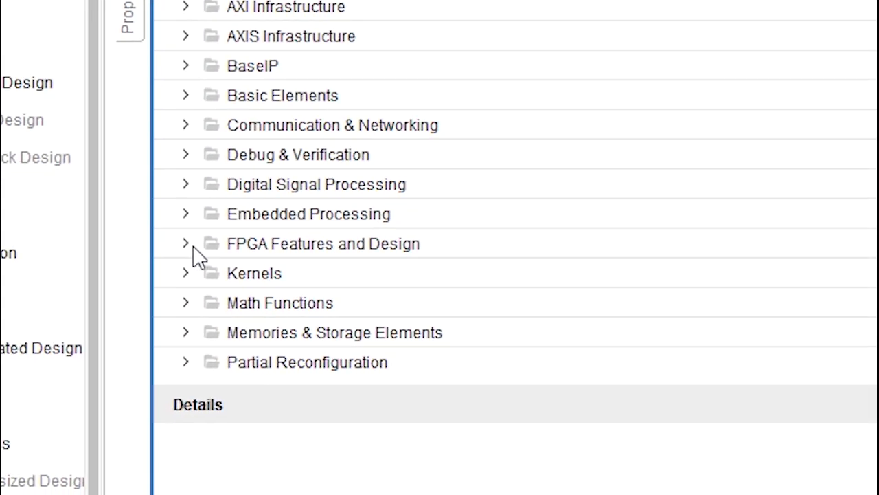
{"action": "left_click", "coordinate": [187, 245]}
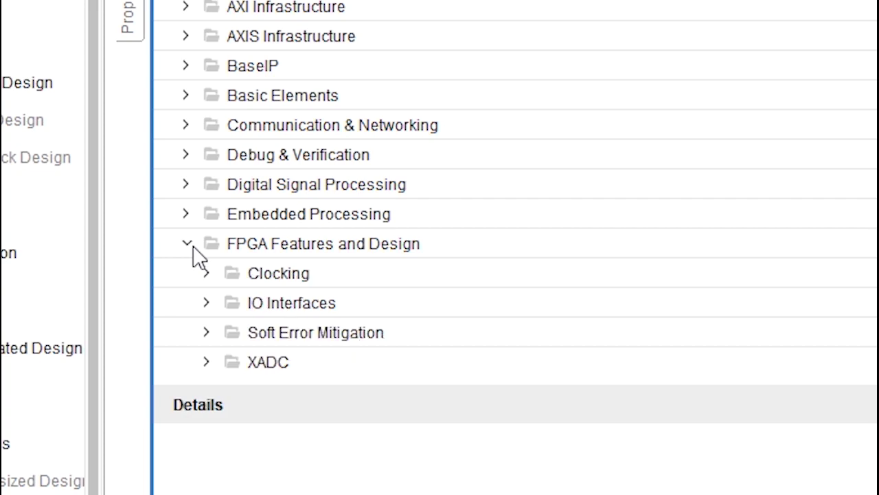
{"action": "left_click", "coordinate": [205, 277]}
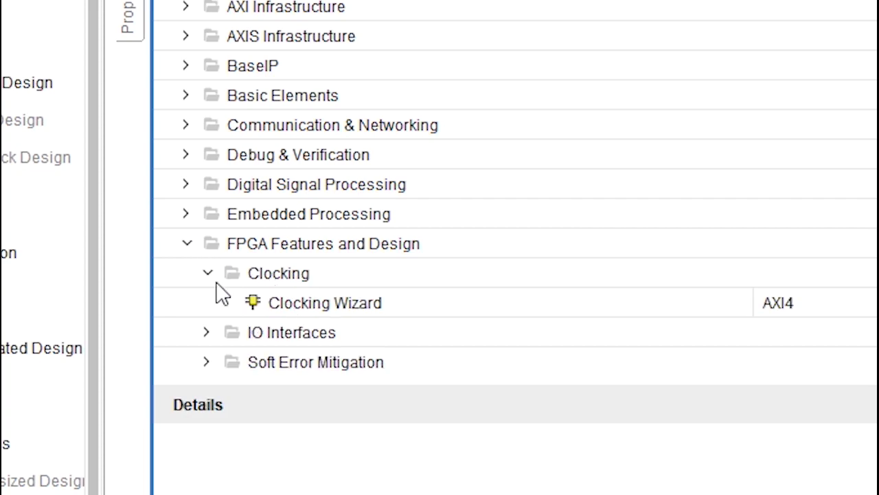
{"action": "double_click", "coordinate": [322, 308]}
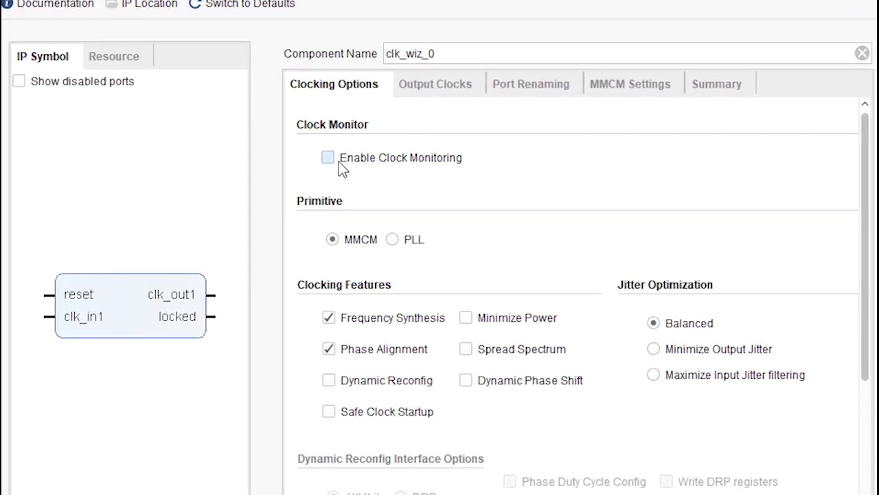
- Try the PLL primitive for the clocking core and return it to MMCM
{"action": "scroll", "coordinate": [406, 206], "scroll_direction": "down", "scroll_amount": 1}
{"action": "scroll", "coordinate": [369, 199], "scroll_direction": "down", "scroll_amount": 1}
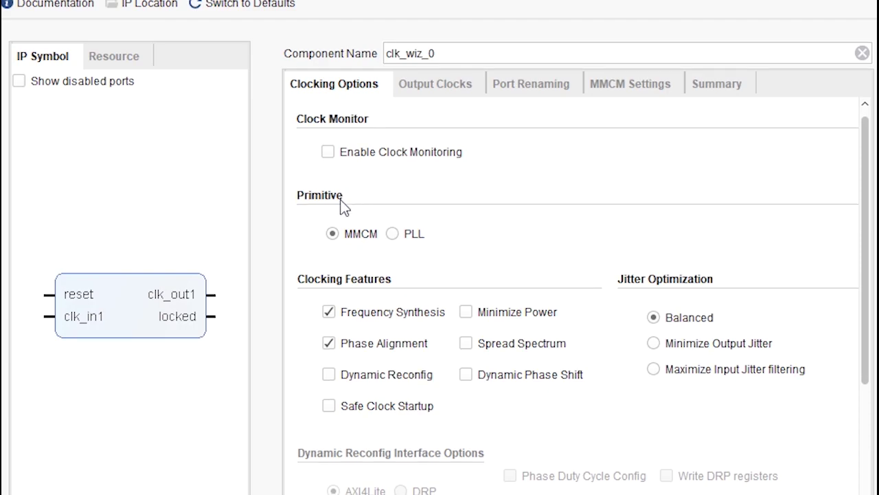
{"action": "left_click", "coordinate": [394, 233]}
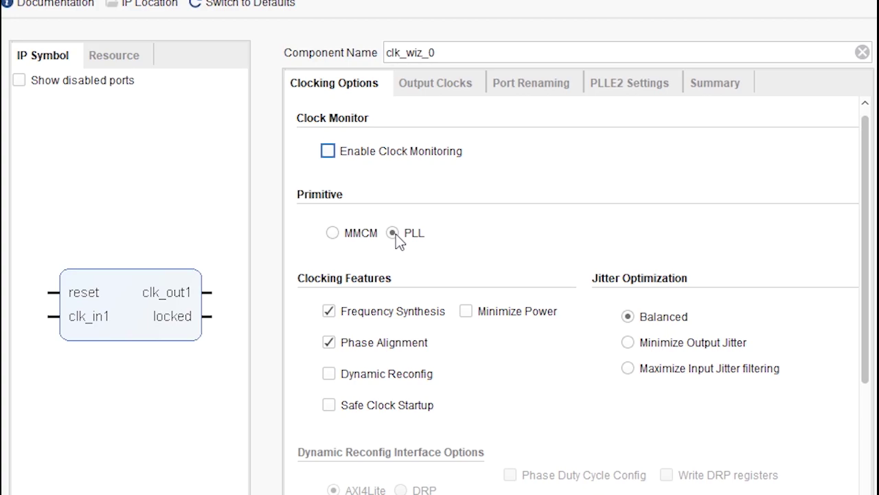
{"action": "left_click", "coordinate": [339, 234]}
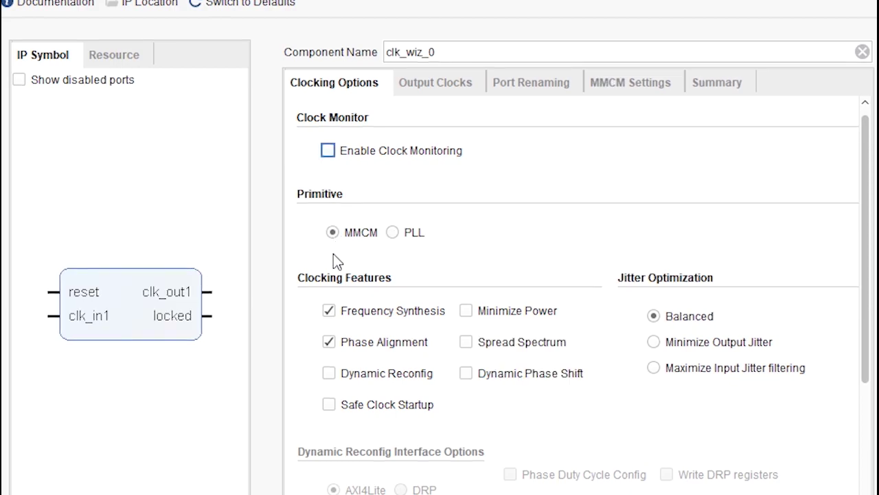
- Try enabling the secondary input clock clk_in2 in the input clock information and disable it again
{"action": "scroll", "coordinate": [370, 295], "scroll_direction": "down", "scroll_amount": 1}
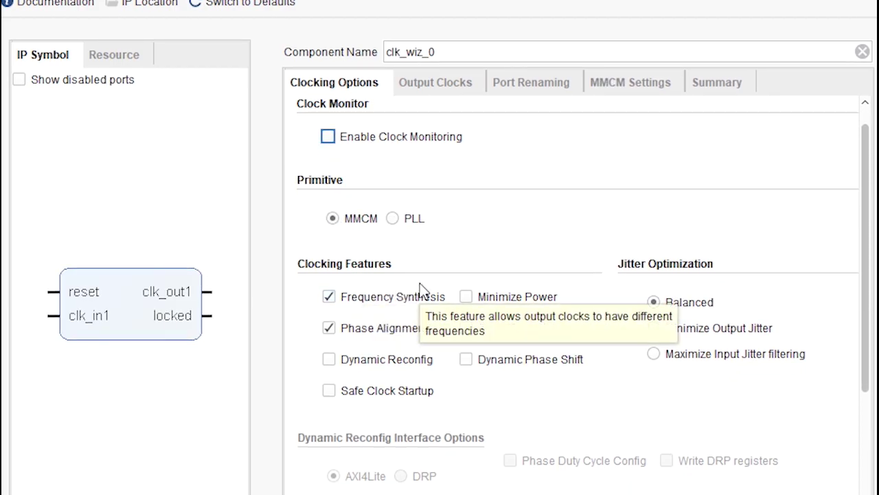
{"action": "scroll", "coordinate": [419, 295], "scroll_direction": "down", "scroll_amount": 3}
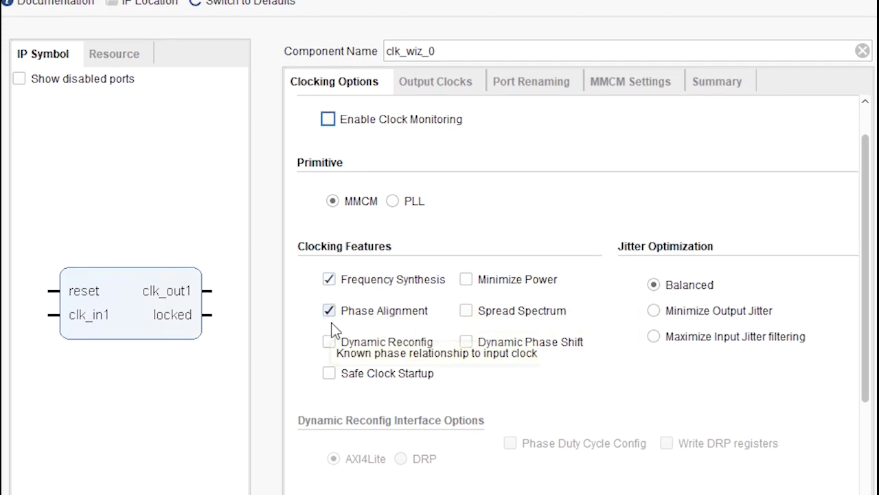
{"action": "scroll", "coordinate": [403, 312], "scroll_direction": "down", "scroll_amount": 1}
{"action": "scroll", "coordinate": [401, 313], "scroll_direction": "down", "scroll_amount": 3}
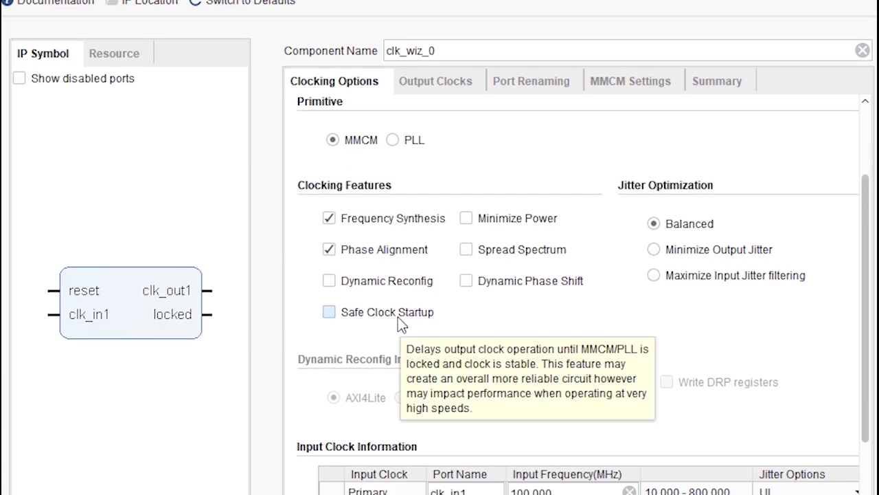
{"action": "scroll", "coordinate": [388, 320], "scroll_direction": "down", "scroll_amount": 2}
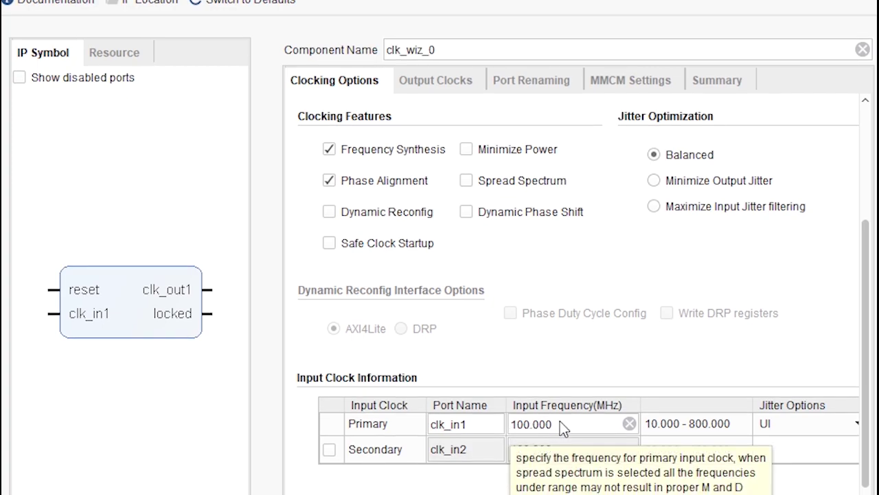
{"action": "left_click", "coordinate": [332, 448]}
{"action": "left_click", "coordinate": [332, 453]}
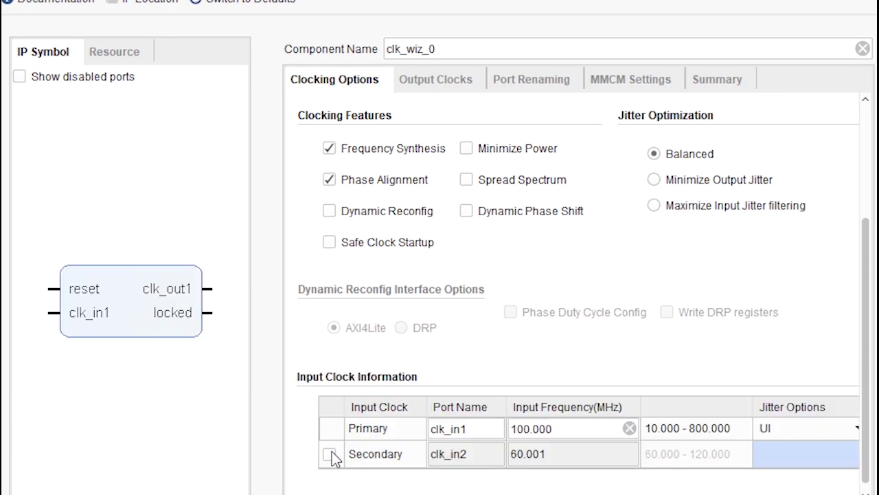
{"action": "left_click", "coordinate": [331, 455]}
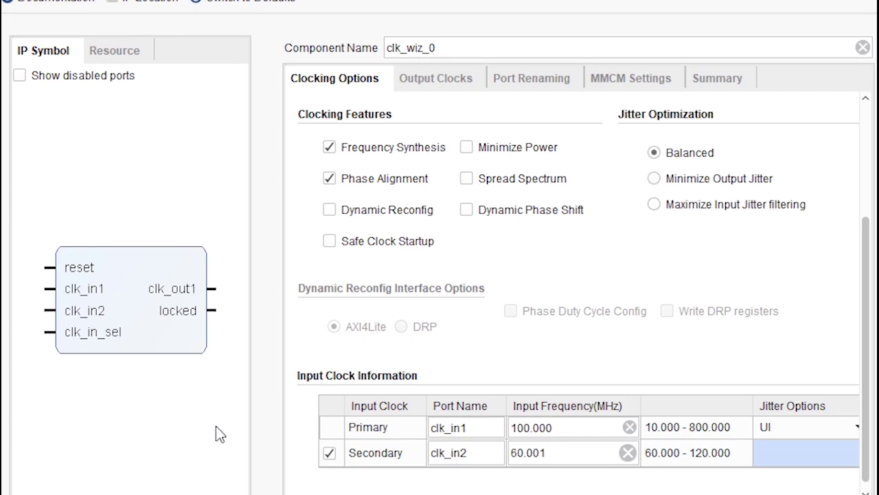
{"action": "left_click", "coordinate": [329, 452]}
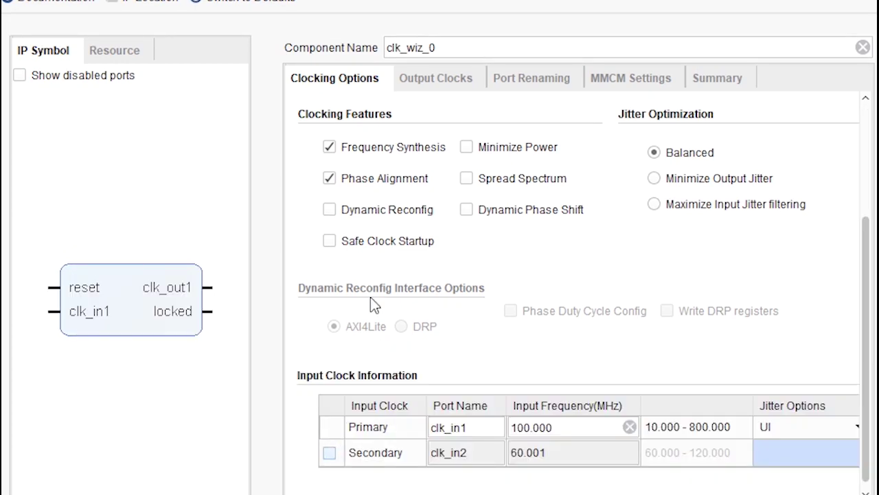
- Rename the port of output clock clk_out1 to clk_s_1
{"action": "left_click", "coordinate": [438, 81]}
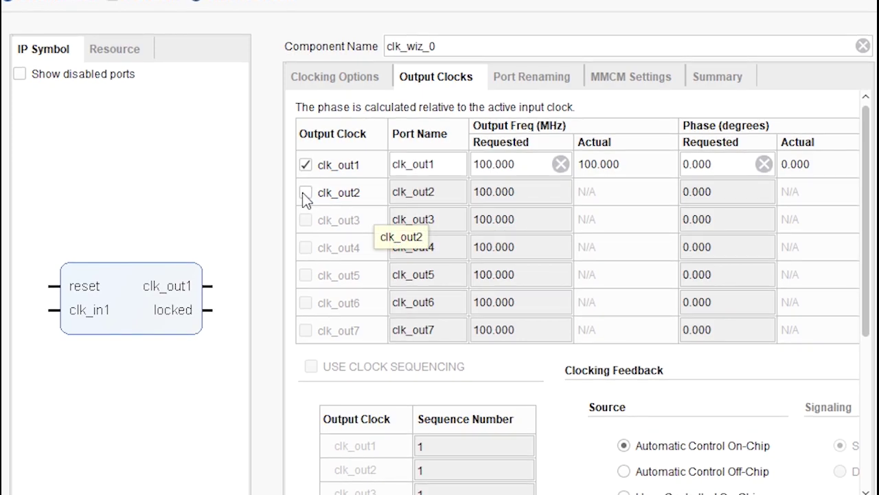
{"action": "scroll", "coordinate": [310, 191], "scroll_direction": "down", "scroll_amount": 2}
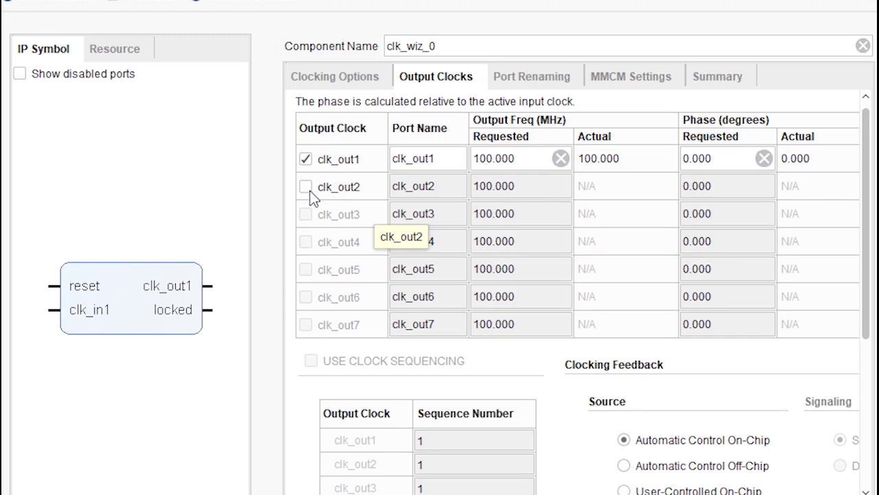
{"action": "scroll", "coordinate": [405, 203], "scroll_direction": "up", "scroll_amount": 1}
{"action": "left_click", "coordinate": [437, 149]}
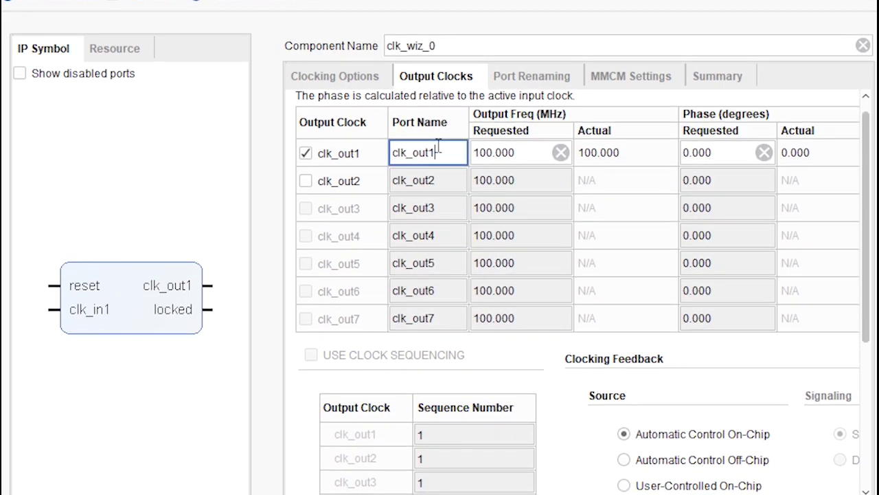
{"action": "key", "text": "BackSpace"}
{"action": "key", "text": "BackSpace"}
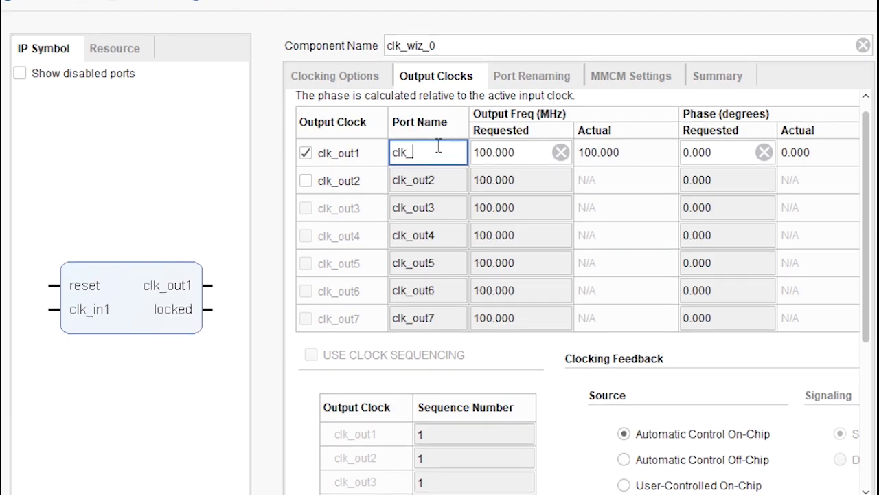
{"action": "type", "text": "s_1"}
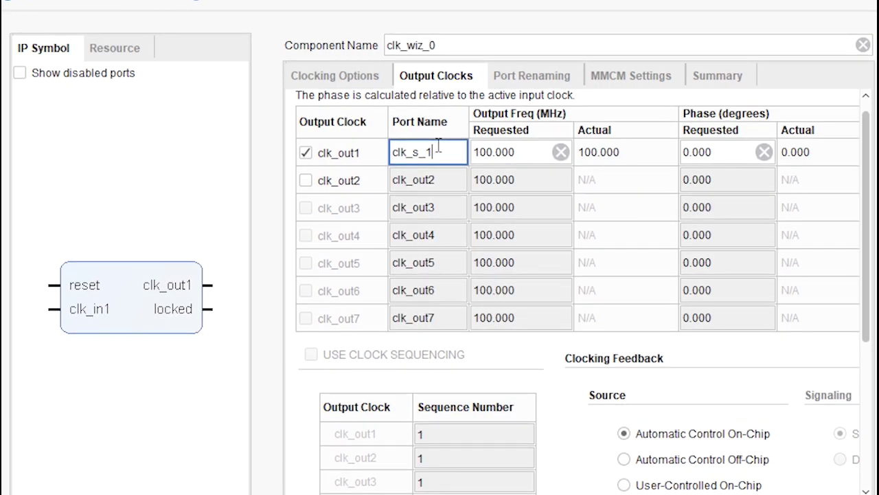
{"action": "key", "text": "Return"}
- Enable output clock clk_out2 and rename its port to clk_s_2
{"action": "left_click", "coordinate": [433, 182]}
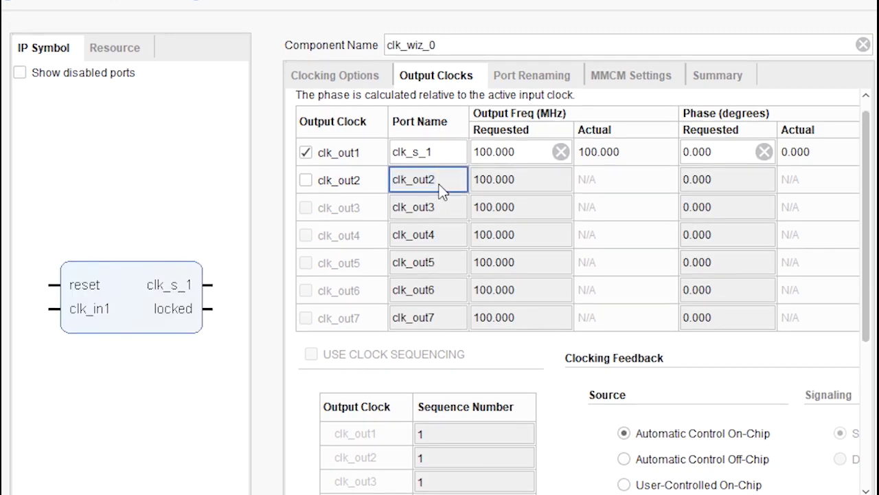
{"action": "left_click", "coordinate": [307, 182]}
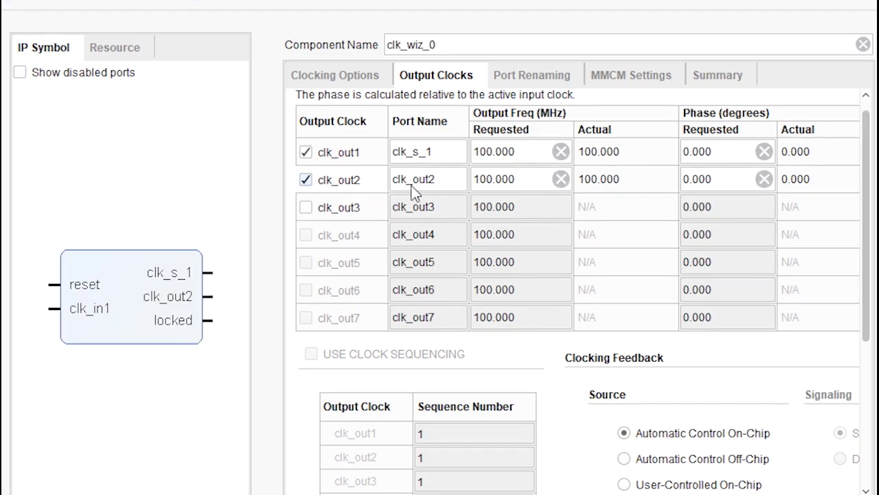
{"action": "left_click", "coordinate": [444, 178]}
{"action": "key", "text": "BackSpace"}
{"action": "key", "text": "BackSpace"}
{"action": "key", "text": "BackSpace"}
{"action": "key", "text": "Return"}
- Set the requested output frequency of clk_s_1 to 50.000 MHz
{"action": "left_click", "coordinate": [512, 152]}
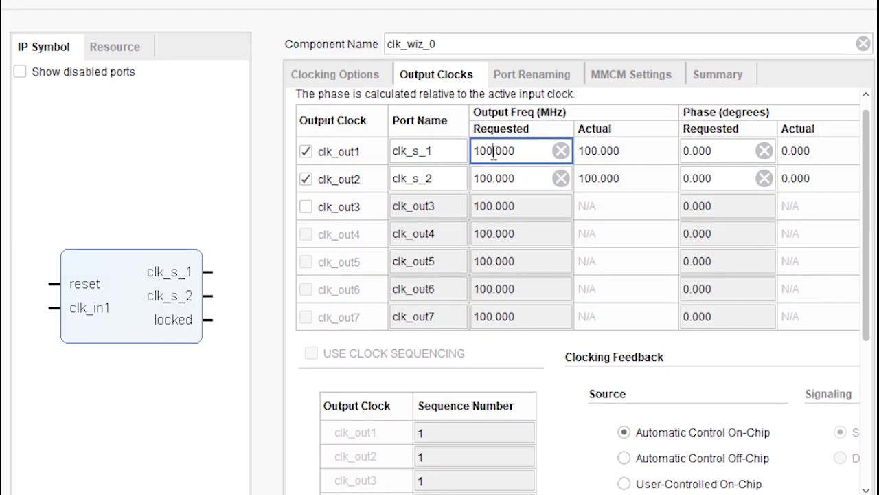
{"action": "key", "text": "BackSpace"}
{"action": "key", "text": "BackSpace"}
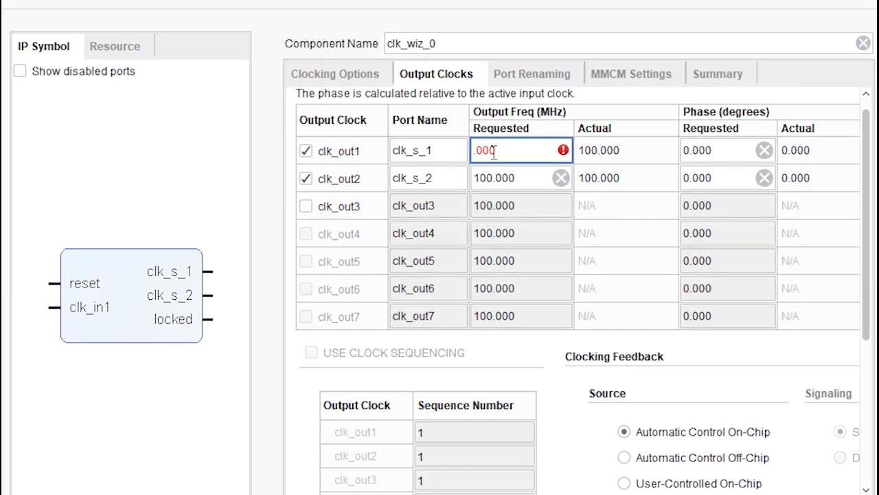
{"action": "type", "text": "50"}
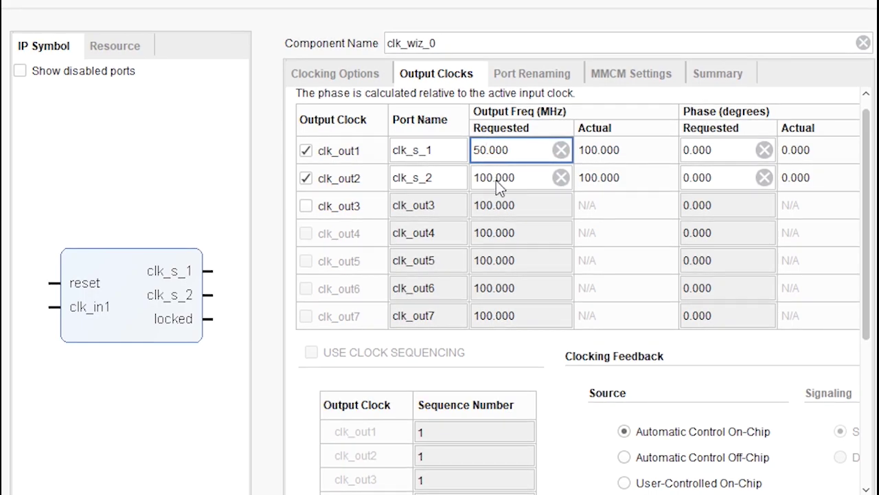
- Set the requested output frequency of clk_s_2 to 200.000 MHz
{"action": "left_click", "coordinate": [492, 177]}
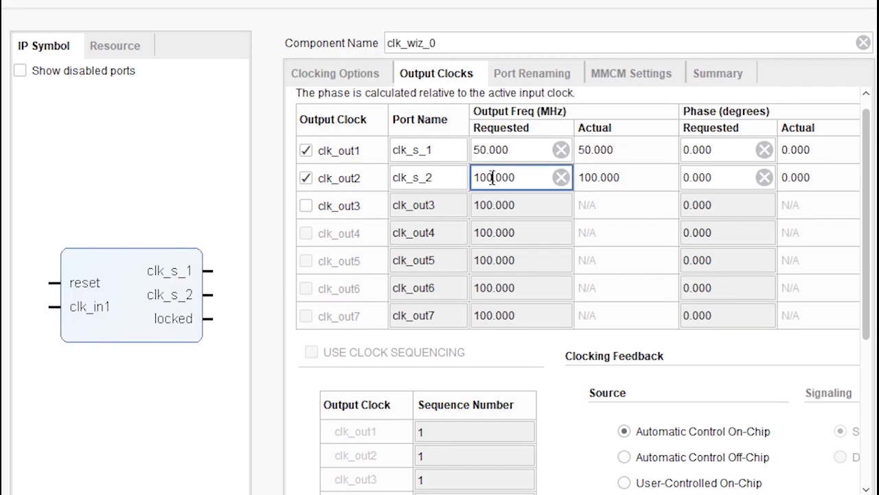
{"action": "key", "text": "BackSpace"}
{"action": "key", "text": "BackSpace"}
{"action": "type", "text": "200"}
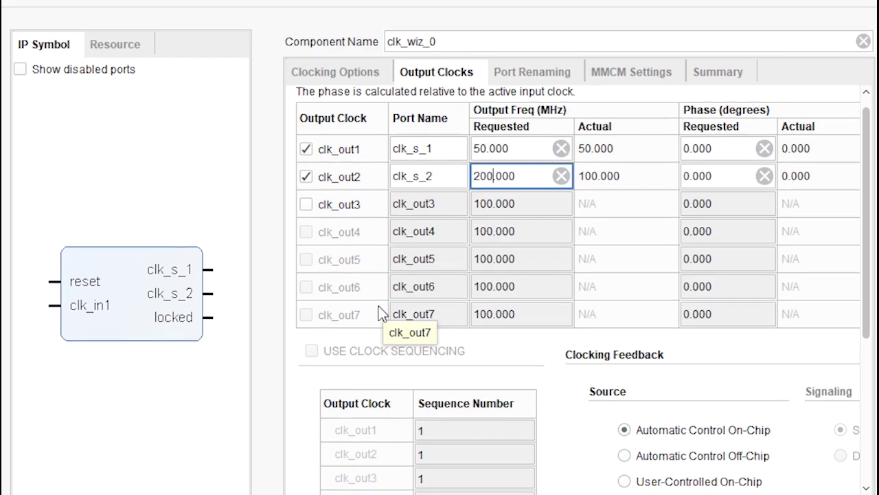
- Review the core's remaining output clock options, optional port names, MMCM attributes and configuration summary
{"action": "scroll", "coordinate": [455, 311], "scroll_direction": "down", "scroll_amount": 3}
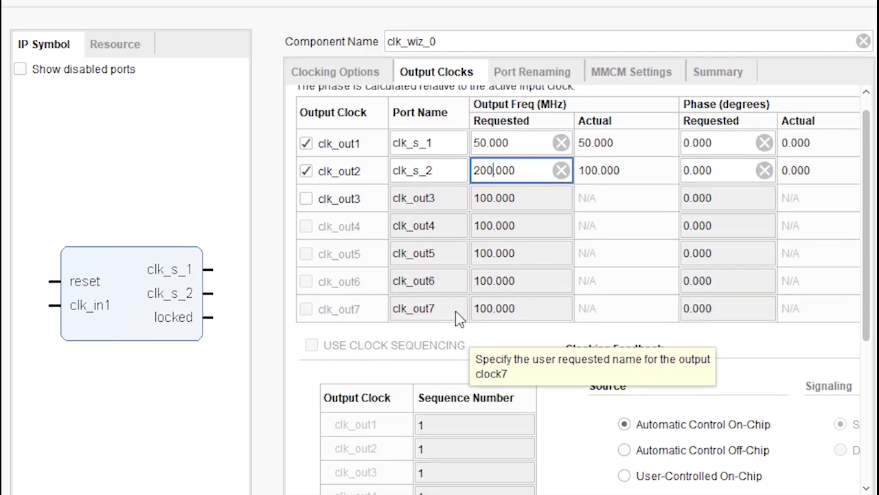
{"action": "scroll", "coordinate": [422, 298], "scroll_direction": "down", "scroll_amount": 3}
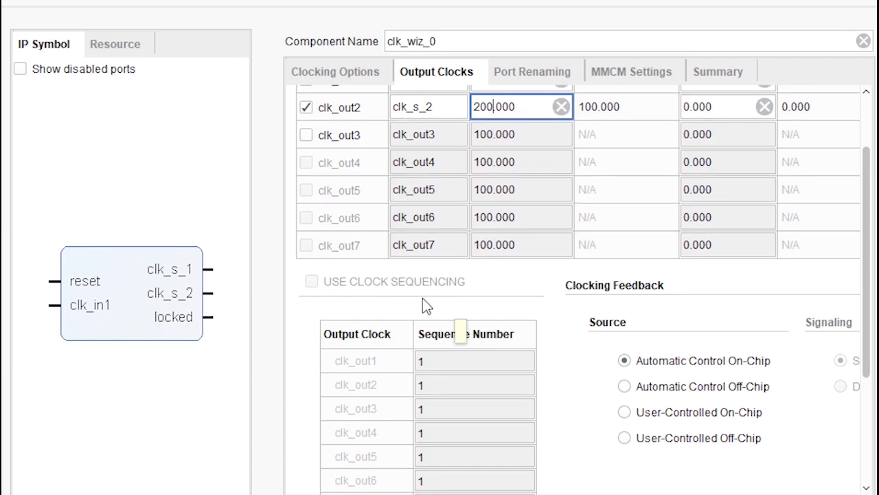
{"action": "scroll", "coordinate": [424, 304], "scroll_direction": "down", "scroll_amount": 4}
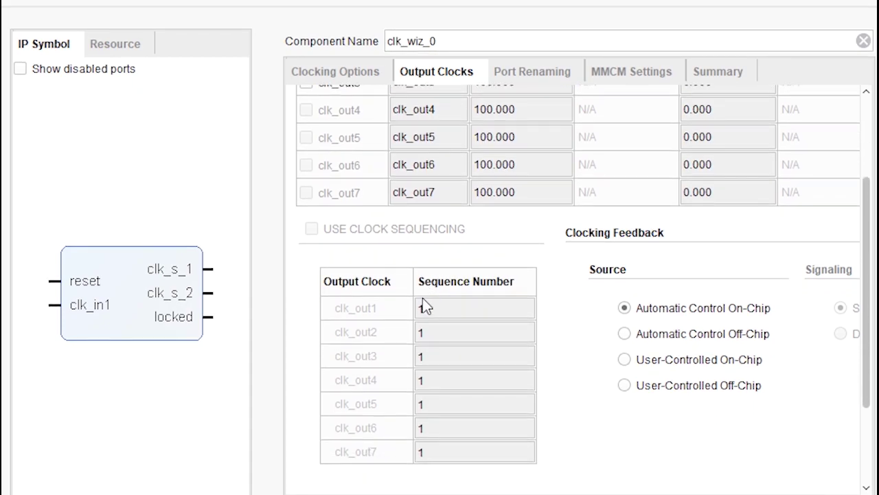
{"action": "scroll", "coordinate": [423, 304], "scroll_direction": "down", "scroll_amount": 4}
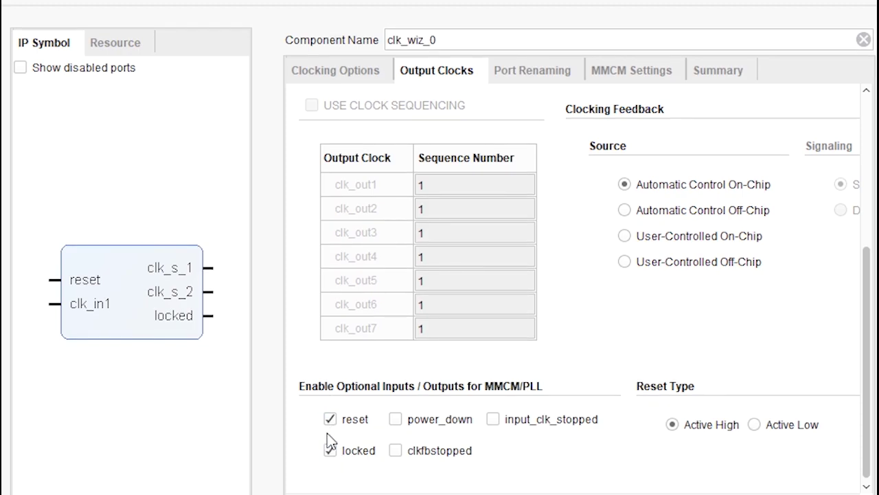
{"action": "left_click", "coordinate": [522, 72]}
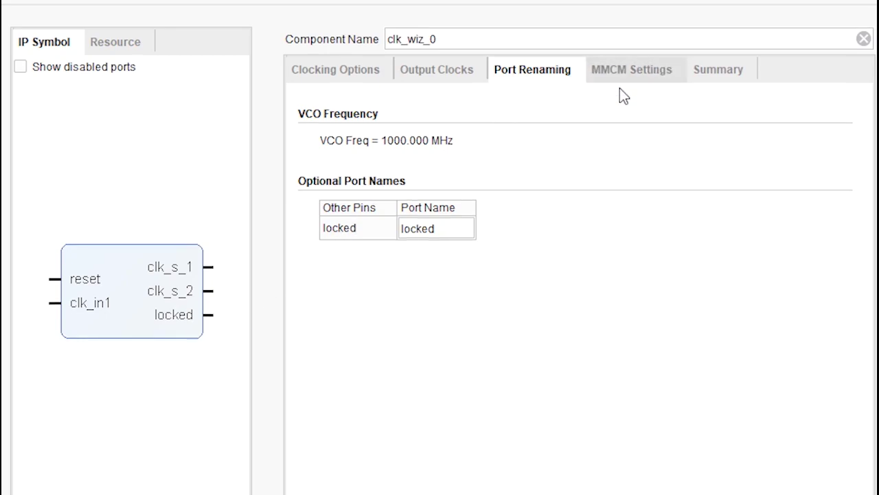
{"action": "left_click", "coordinate": [603, 75]}
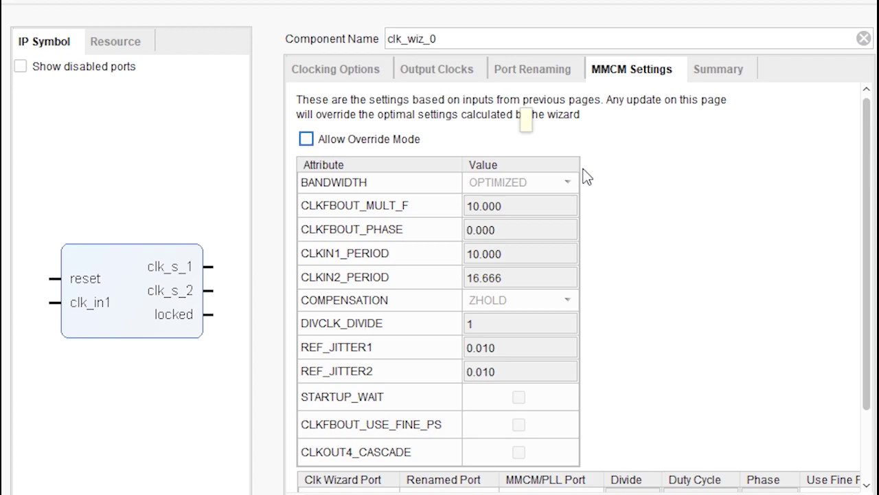
{"action": "scroll", "coordinate": [555, 191], "scroll_direction": "down", "scroll_amount": 3}
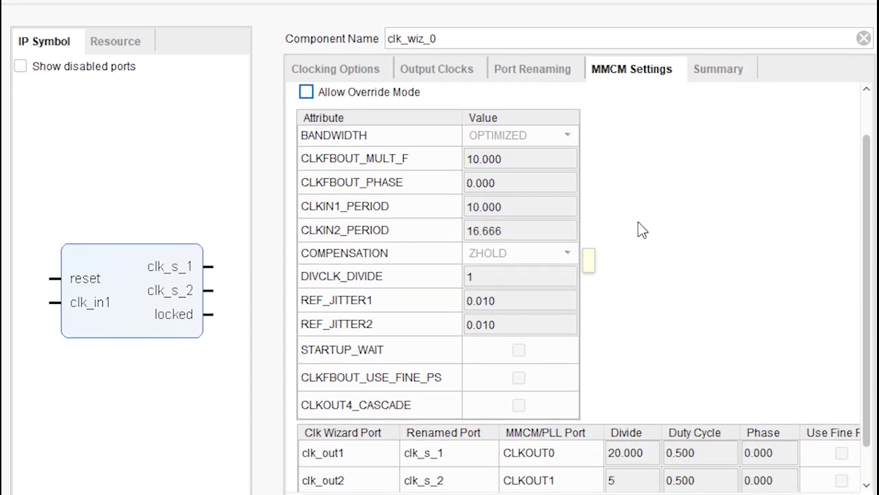
{"action": "scroll", "coordinate": [642, 230], "scroll_direction": "down", "scroll_amount": 2}
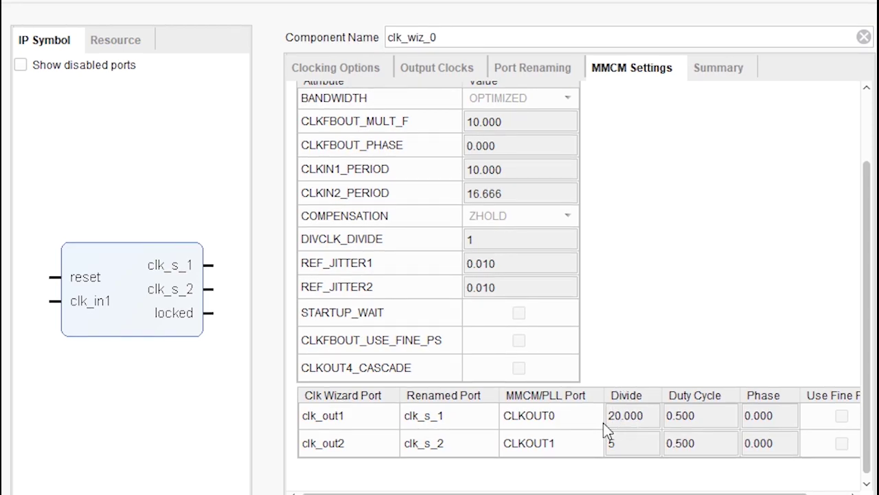
{"action": "left_click", "coordinate": [728, 70]}
{"action": "scroll", "coordinate": [598, 303], "scroll_direction": "right", "scroll_amount": 3}
{"action": "scroll", "coordinate": [594, 307], "scroll_direction": "right", "scroll_amount": 1}
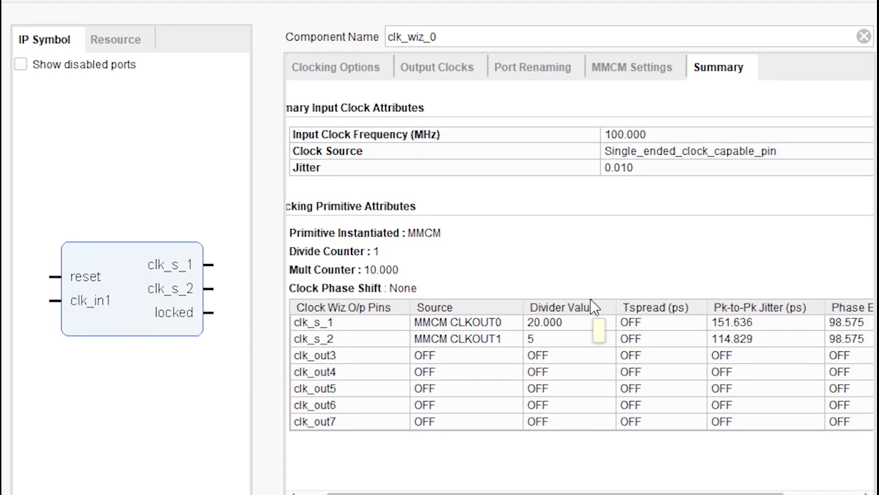
{"action": "scroll", "coordinate": [594, 307], "scroll_direction": "right", "scroll_amount": 1}
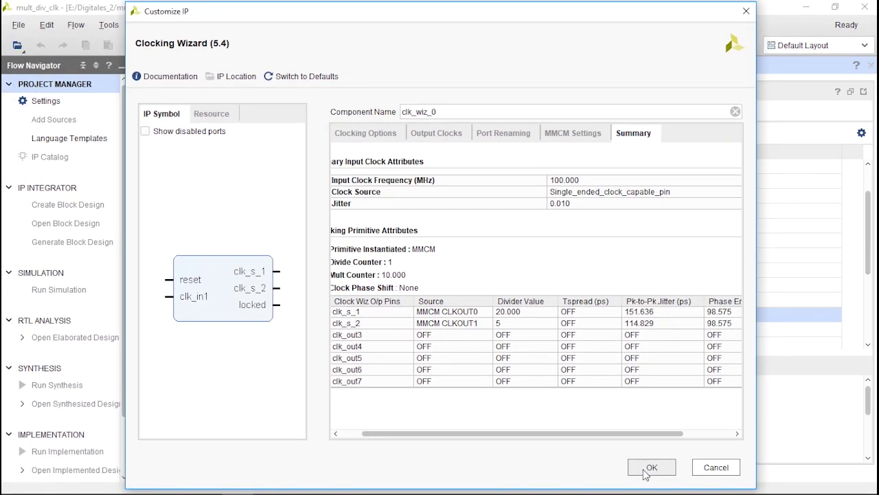
- Accept the clk_wiz_0 configuration, allow its ip directory to be created, and generate the output products out of context per IP with 2 jobs
{"action": "left_click", "coordinate": [651, 467]}
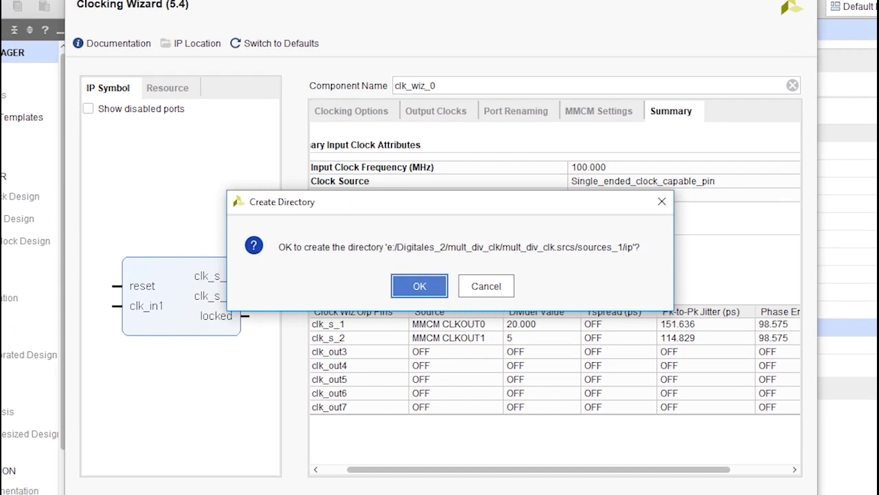
{"action": "left_click", "coordinate": [420, 281]}
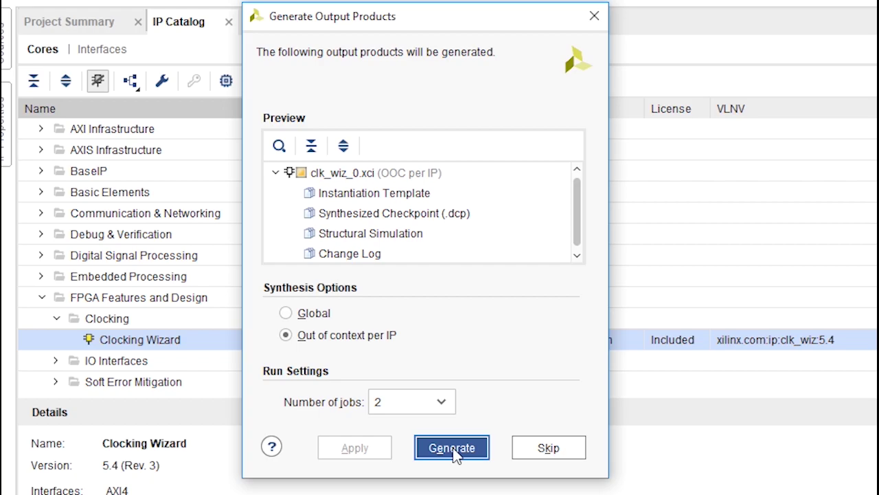
{"action": "left_click", "coordinate": [452, 447]}
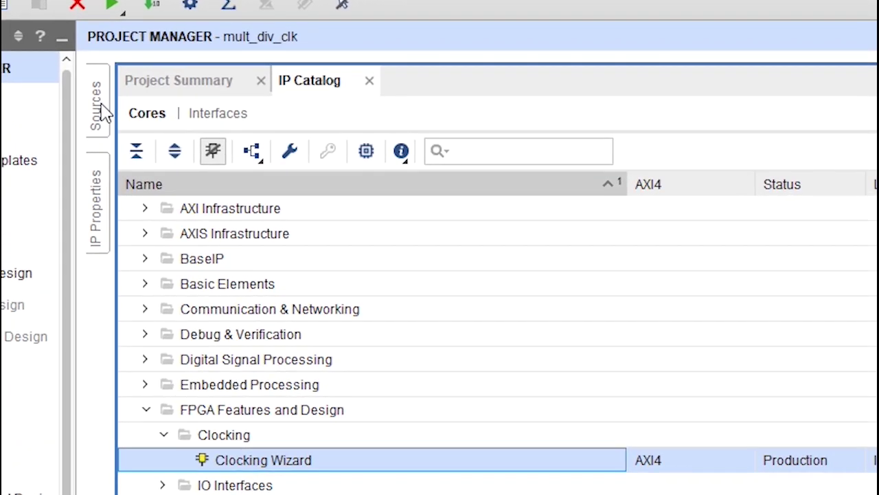
- Show the IP hierarchy of clk_wiz_0 in the design sources and open its clk_wiz_0.v file in a maximized editor
{"action": "left_click", "coordinate": [98, 107]}
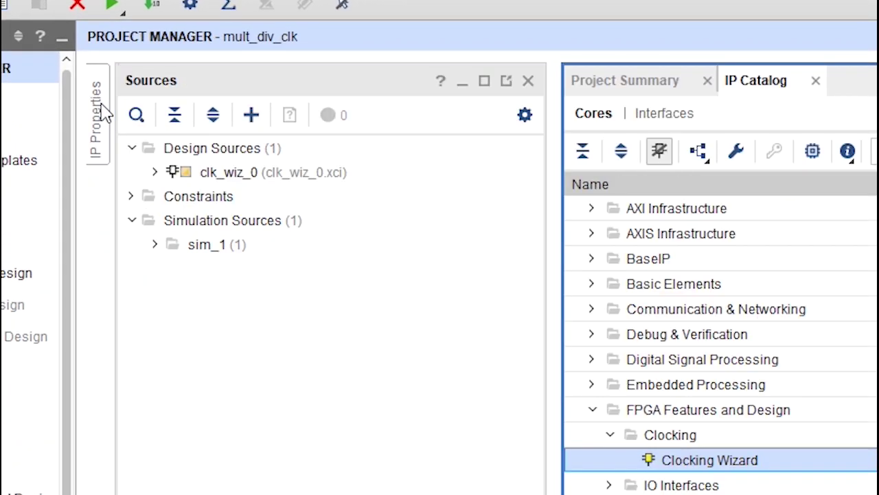
{"action": "left_click", "coordinate": [156, 172]}
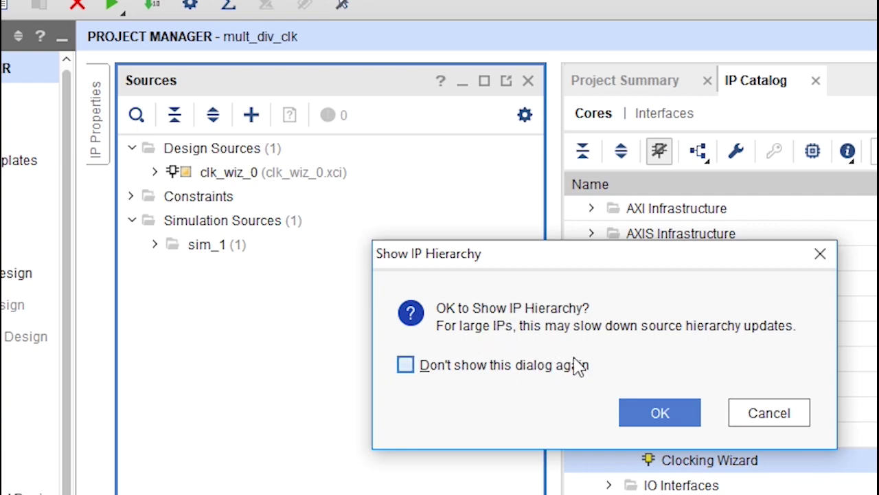
{"action": "left_click", "coordinate": [641, 418]}
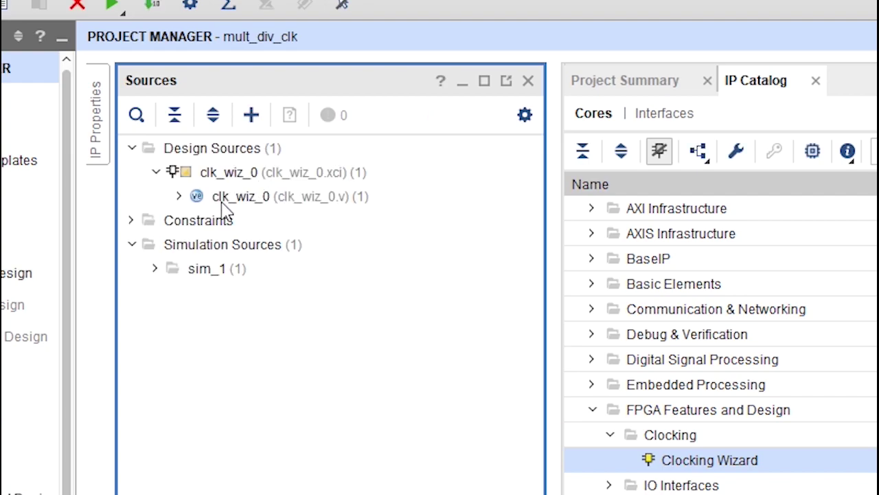
{"action": "left_click", "coordinate": [180, 197]}
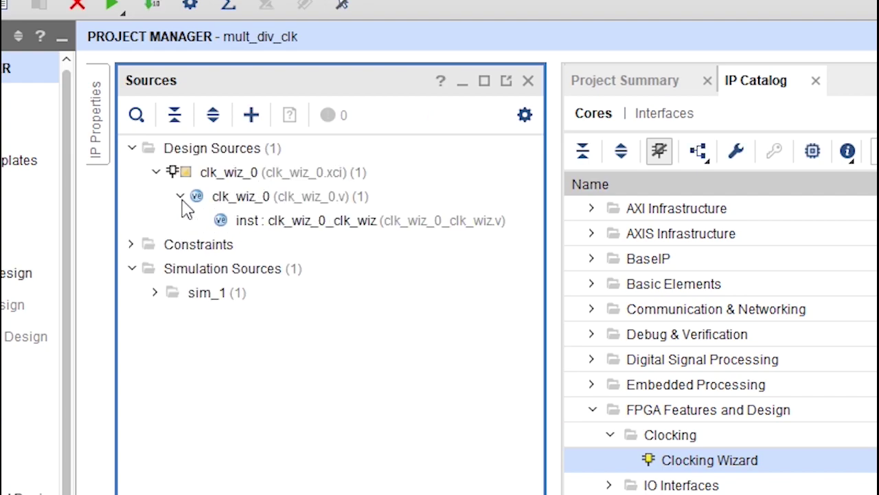
{"action": "double_click", "coordinate": [247, 199]}
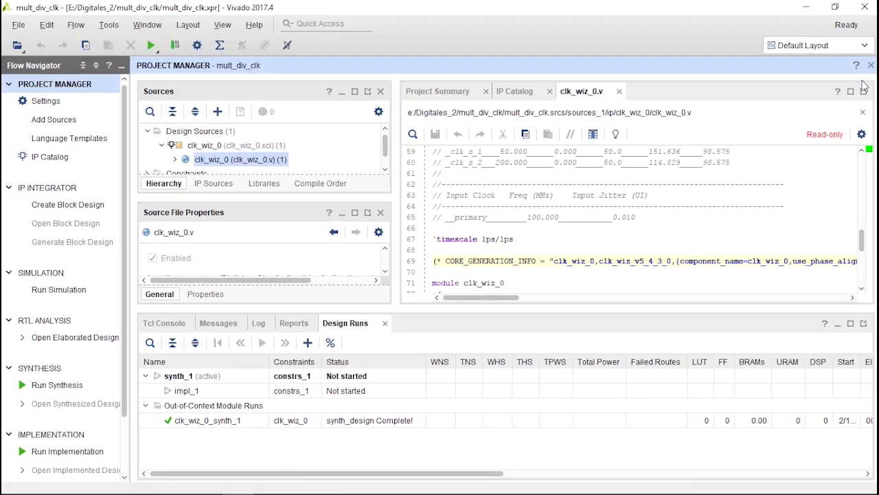
{"action": "left_click", "coordinate": [852, 91]}
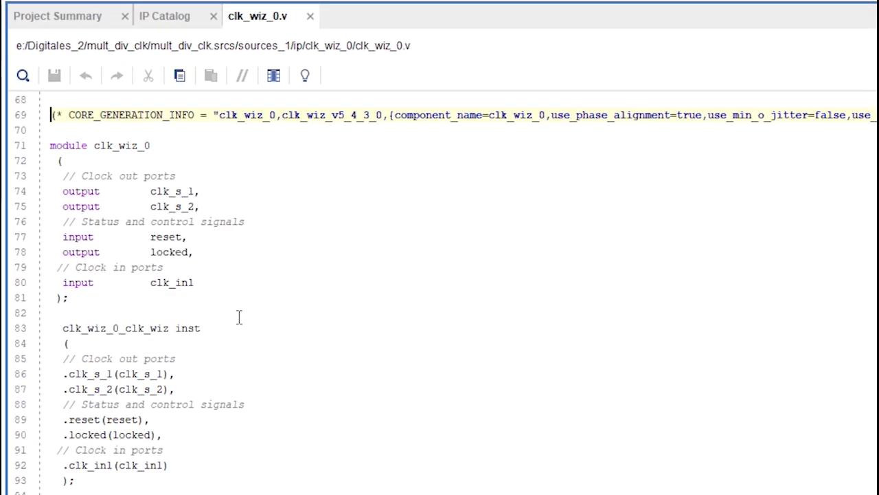
- Examine the clock output, reset and clock input port declarations of the clk_wiz_0 module
{"action": "left_click_drag", "start_coordinate": [202, 206], "coordinate": [30, 195]}
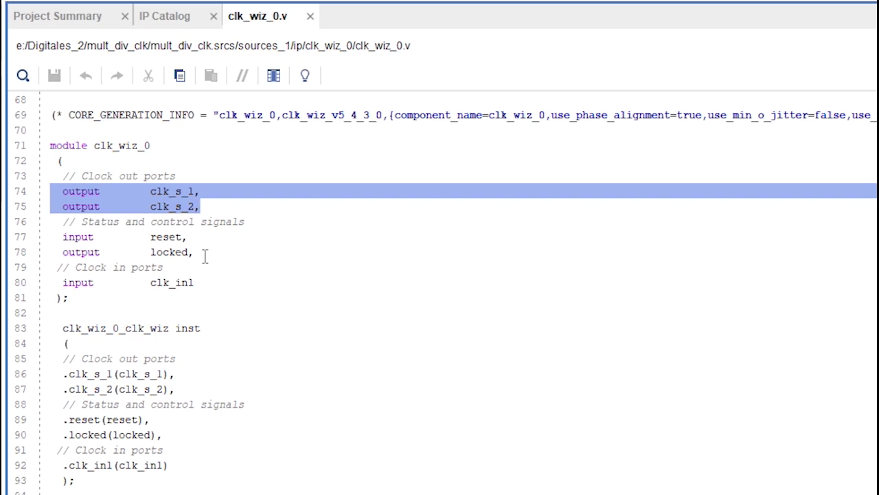
{"action": "left_click_drag", "start_coordinate": [191, 236], "coordinate": [27, 237]}
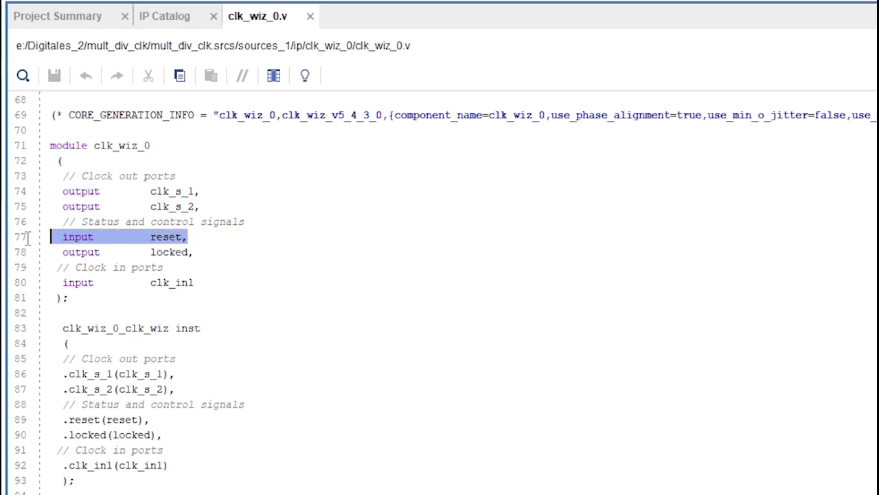
{"action": "left_click_drag", "start_coordinate": [211, 294], "coordinate": [143, 290]}
{"action": "left_click", "coordinate": [215, 290]}
{"action": "left_click_drag", "start_coordinate": [202, 286], "coordinate": [57, 282]}
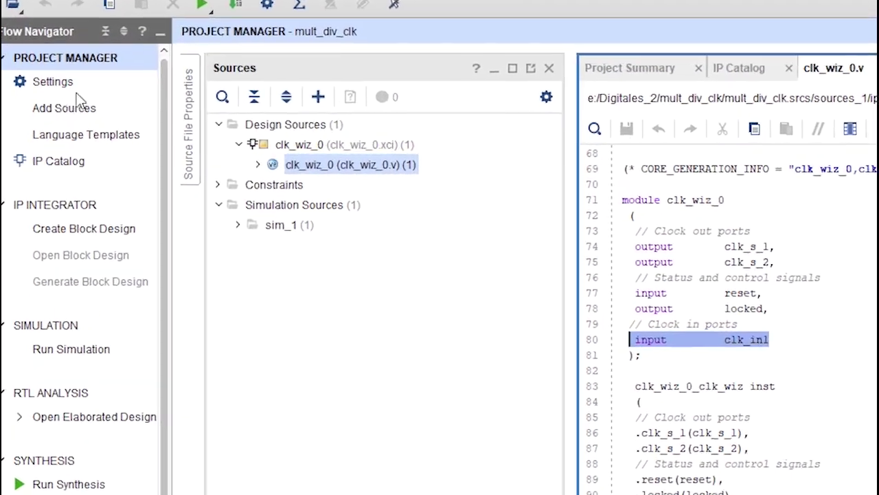
- Create the Verilog simulation source simulacion in simulation set sim_1, local to the project, with a module definition that has no ports
{"action": "left_click", "coordinate": [55, 111]}
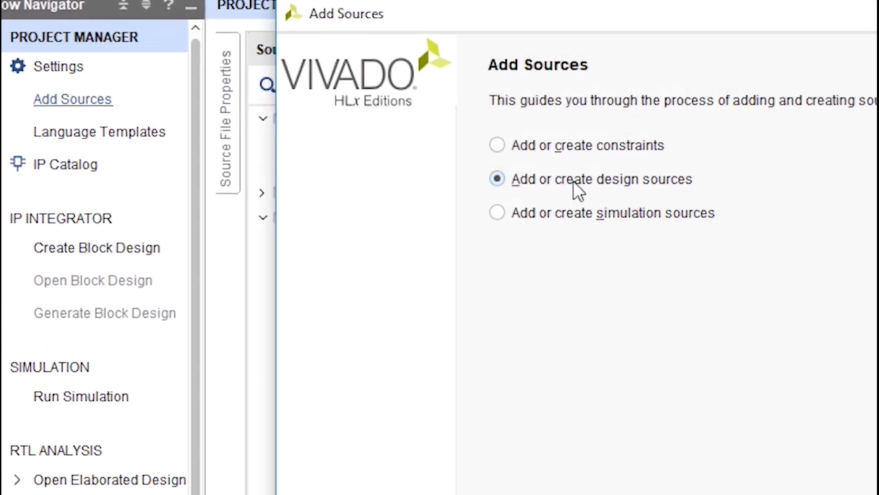
{"action": "left_click", "coordinate": [608, 213]}
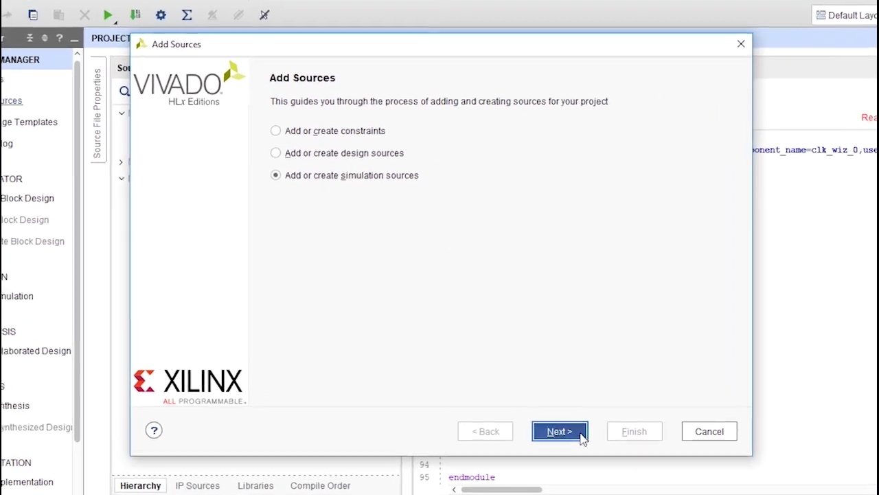
{"action": "left_click", "coordinate": [574, 421]}
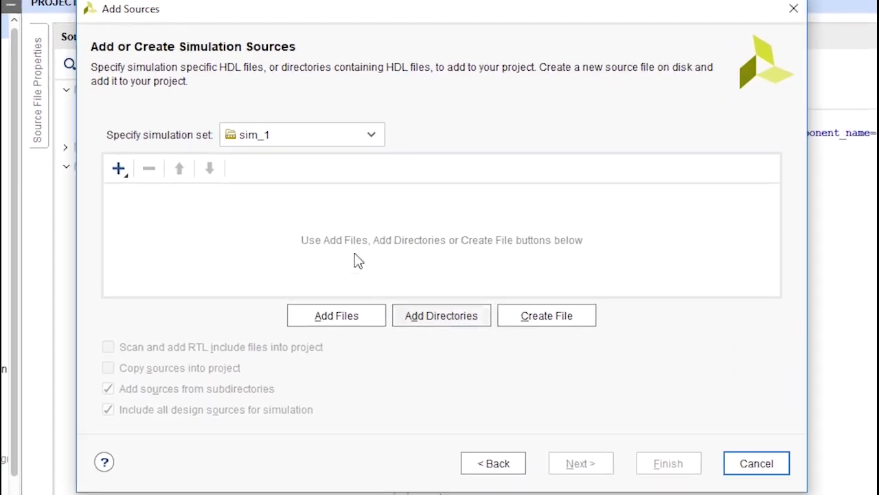
{"action": "left_click", "coordinate": [502, 324]}
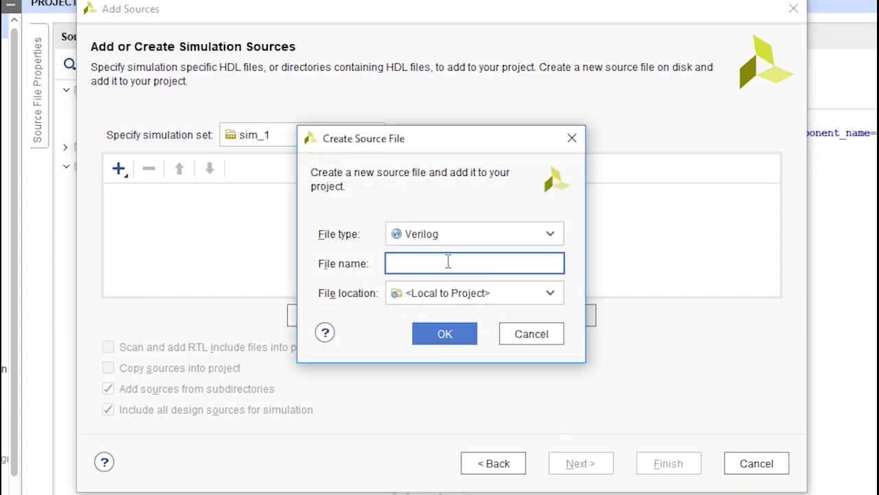
{"action": "type", "text": "simulacion"}
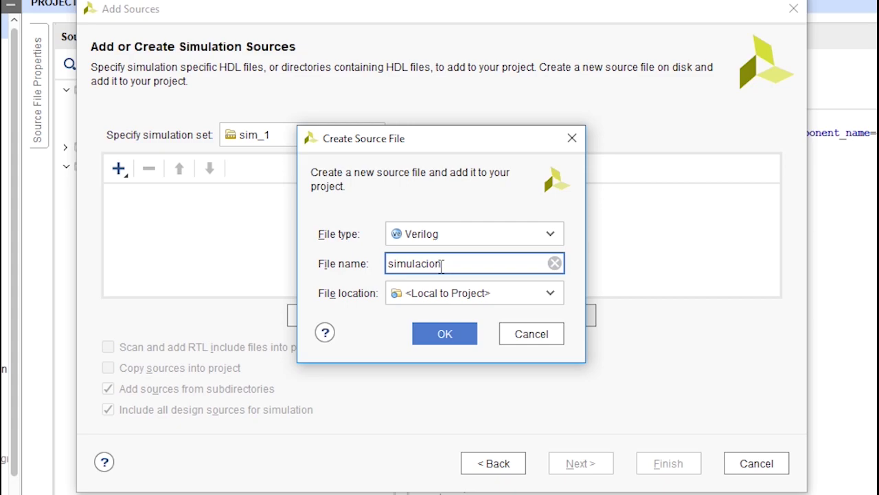
{"action": "left_click", "coordinate": [437, 329]}
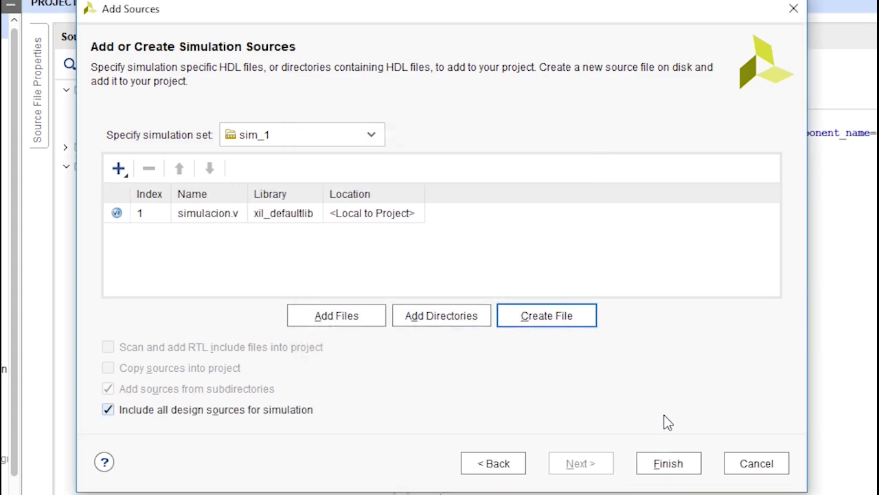
{"action": "left_click", "coordinate": [667, 463]}
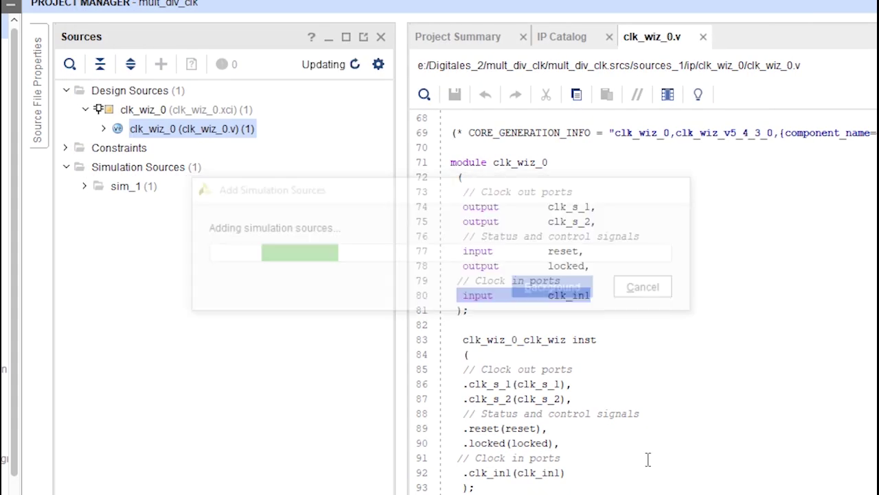
{"action": "left_click", "coordinate": [566, 407]}
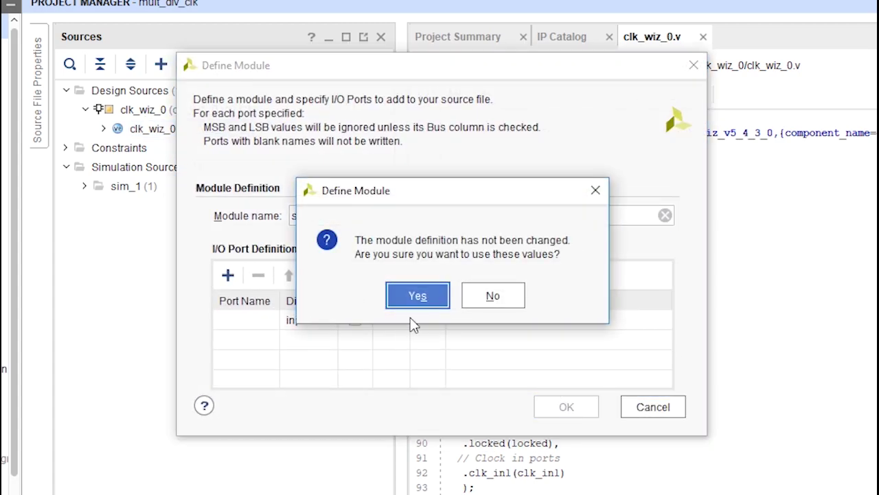
{"action": "left_click", "coordinate": [404, 296]}
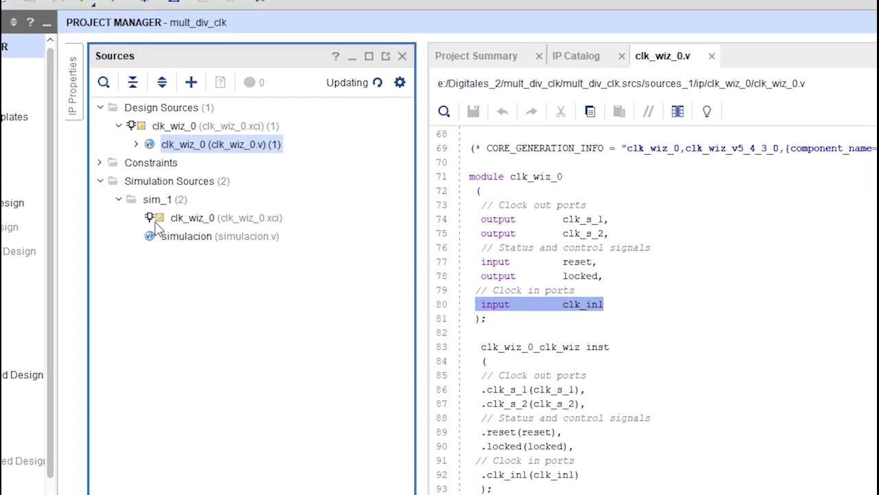
- Open simulacion.v and declare registers clk_ref and rst and the two output clock wires inside the simulacion module
{"action": "double_click", "coordinate": [175, 236]}
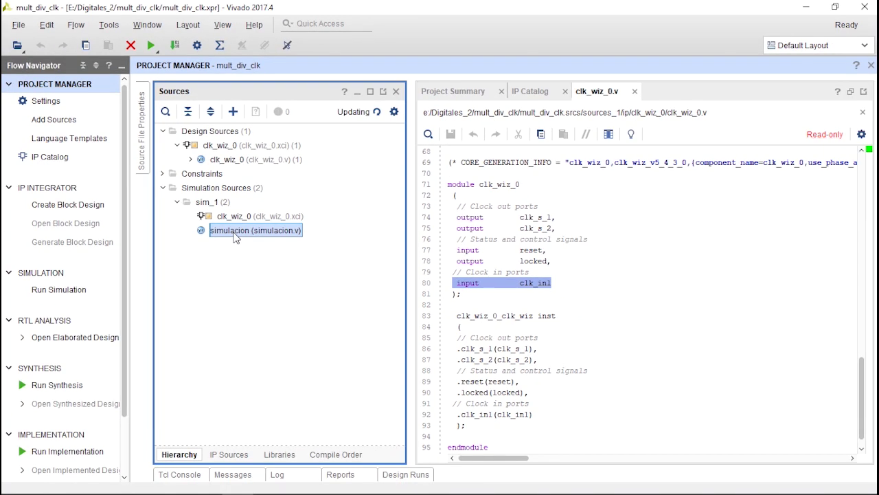
{"action": "key", "text": "Return"}
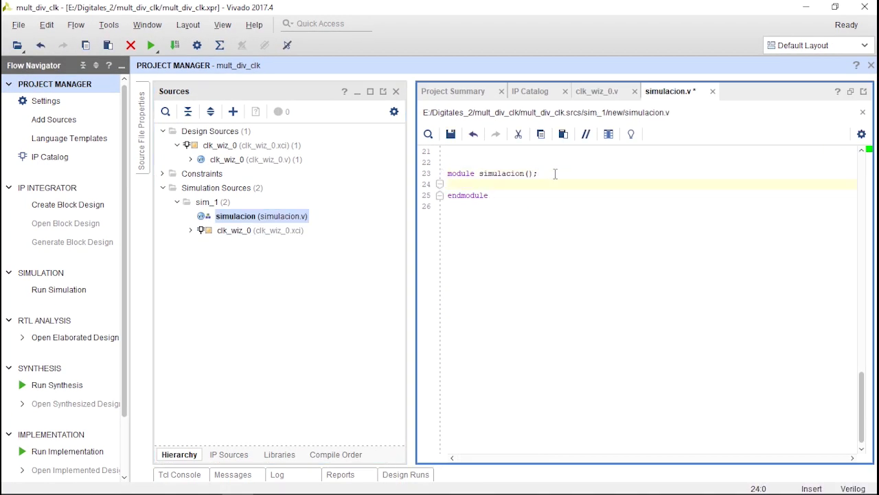
{"action": "type", "text": "reg clk_ref;"}
{"action": "key", "text": "Return"}
{"action": "type", "text": "reg rst;"}
{"action": "key", "text": "Return"}
{"action": "type", "text": "wire clk_s_1"}
{"action": "key", "text": "Return"}
{"action": "type", "text": "wire clk_S_2"}
- Complete both wire declarations with semicolons and correct the second wire's name to clk_s_2
{"action": "key", "text": "Up"}
{"action": "type", "text": ";"}
{"action": "key", "text": "Down"}
{"action": "type", "text": ";"}
{"action": "key", "text": "Left"}
{"action": "key", "text": "Left"}
{"action": "key", "text": "Left"}
{"action": "key", "text": "BackSpace"}
{"action": "type", "text": "s"}
{"action": "key", "text": "End"}
- Instantiate clk_wiz_0 as sim_1 below the declarations and connect its clk_in1 port to clk_ref
{"action": "key", "text": "Return"}
{"action": "key", "text": "Return"}
{"action": "key", "text": "Return"}
{"action": "key", "text": "Up"}
{"action": "type", "text": "clk_wiz_0 ();"}
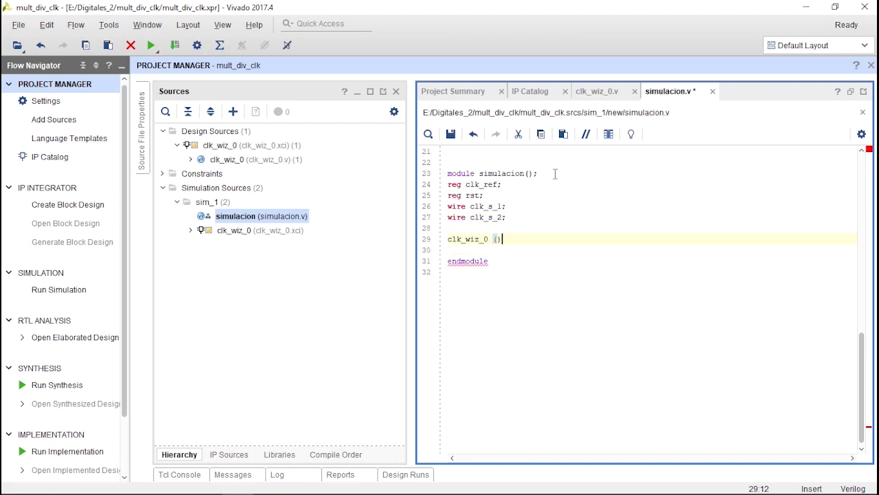
{"action": "key", "text": "Left"}
{"action": "key", "text": "Left"}
{"action": "key", "text": "Return"}
{"action": "key", "text": "Return"}
{"action": "key", "text": "Return"}
{"action": "key", "text": "Left"}
{"action": "key", "text": "Left"}
{"action": "key", "text": "Left"}
{"action": "key", "text": "Left"}
{"action": "type", "text": "_in1(clk_ref),"}
- Connect the sim_1 instance's reset port to rst
{"action": "key", "text": "Return"}
{"action": "type", "text": ".rst(),"}
{"action": "key", "text": "Left"}
{"action": "key", "text": "Left"}
{"action": "key", "text": "Left"}
{"action": "key", "text": "Left"}
{"action": "key", "text": "BackSpace"}
{"action": "type", "text": "ese"}
{"action": "key", "text": "Right"}
{"action": "key", "text": "Right"}
{"action": "type", "text": "rst"}
{"action": "key", "text": "Right"}
{"action": "key", "text": "Right"}
- Connect the instance's clk_s_1 and clk_s_2 ports to the wires of the same names and tidy the closing of the port list
{"action": "key", "text": "Return"}
{"action": "type", "text": ".clk_s_1(clk_s_1),"}
{"action": "key", "text": "Return"}
{"action": "type", "text": ".clk_s_2(clk_s_2"}
{"action": "key", "text": "Down"}
{"action": "key", "text": "Delete"}
{"action": "key", "text": "End"}
- Write an always block below the instance that sets clk_ref to 1'b0 and 1'b1 alternately, each followed by a #5 delay
{"action": "key", "text": "Return"}
{"action": "key", "text": "Return"}
{"action": "type", "text": "always begin"}
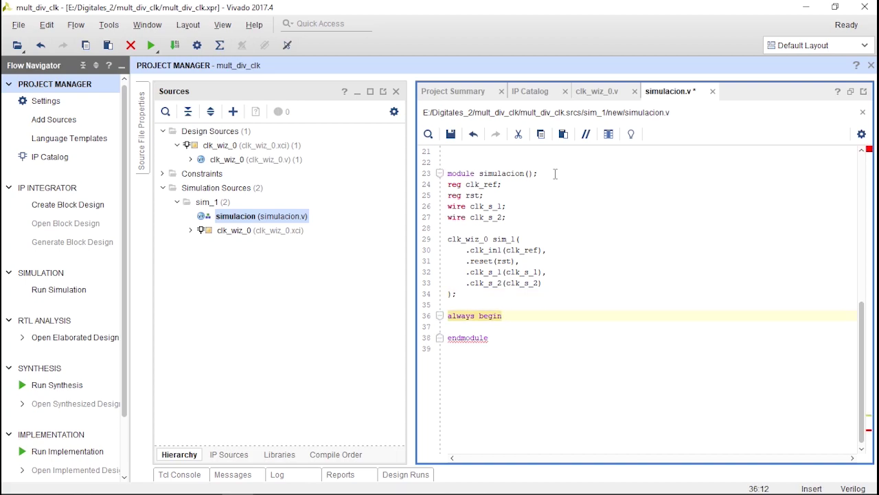
{"action": "key", "text": "Return"}
{"action": "type", "text": "clk"}
{"action": "type", "text": "_ref = 1'b0; #100;"}
{"action": "key", "text": "Return"}
{"action": "type", "text": "clk_ref = 1'b1; #100;"}
{"action": "key", "text": "Return"}
{"action": "type", "text": "end"}
- Add an initial block after the always block that sets rst = 1'b0
{"action": "key", "text": "Return"}
{"action": "key", "text": "Return"}
{"action": "type", "text": "initial begin"}
{"action": "key", "text": "Return"}
{"action": "type", "text": "end"}
{"action": "key", "text": "Up"}
{"action": "key", "text": "End"}
{"action": "key", "text": "Return"}
{"action": "type", "text": "0;"}
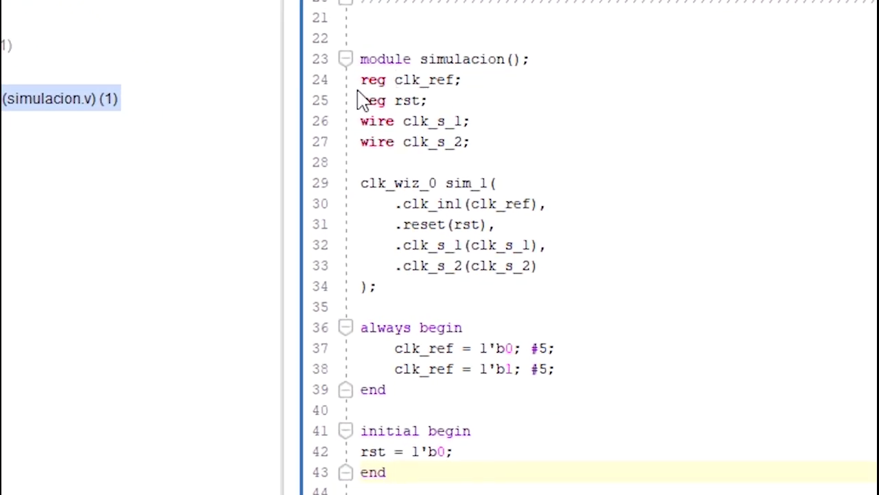
- Examine the reg declarations for clk_ref and rst and the wire declarations for clk_s_1 and clk_s_2 in simulacion.v
{"action": "left_click_drag", "start_coordinate": [429, 100], "coordinate": [333, 88]}
{"action": "left_click", "coordinate": [418, 81]}
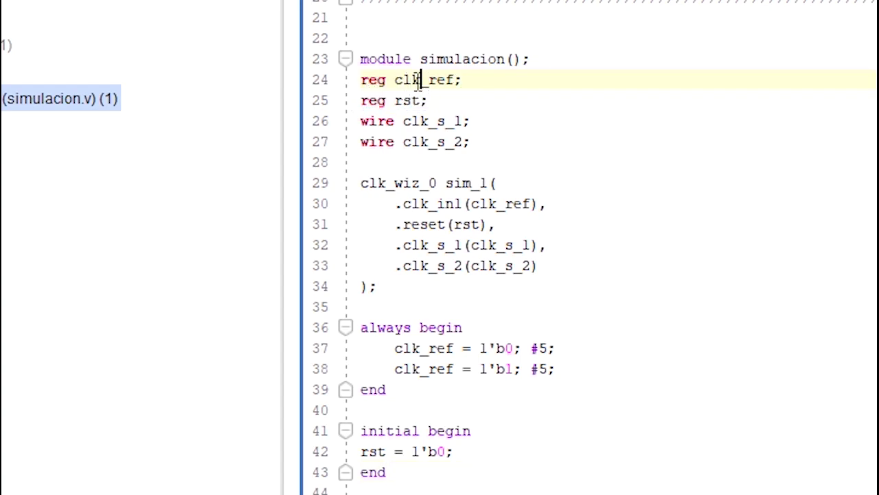
{"action": "left_click_drag", "start_coordinate": [469, 82], "coordinate": [377, 82]}
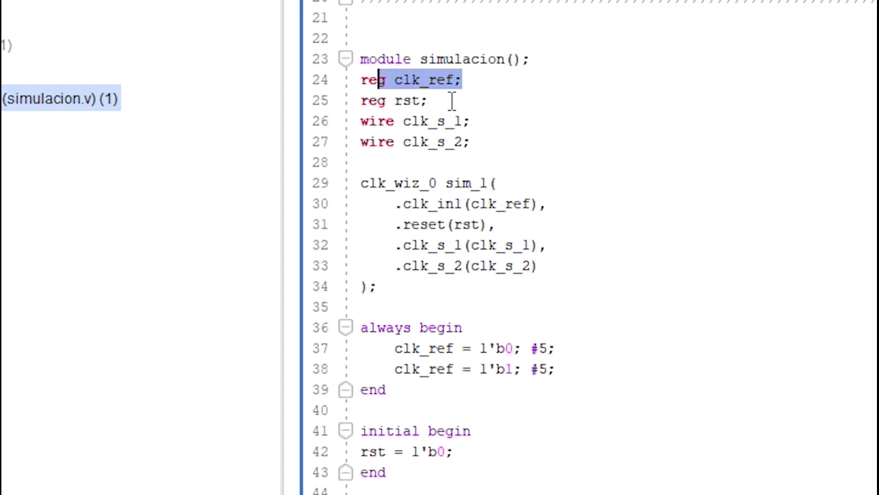
{"action": "left_click_drag", "start_coordinate": [427, 101], "coordinate": [387, 102]}
{"action": "left_click", "coordinate": [484, 120]}
{"action": "left_click_drag", "start_coordinate": [465, 141], "coordinate": [367, 117]}
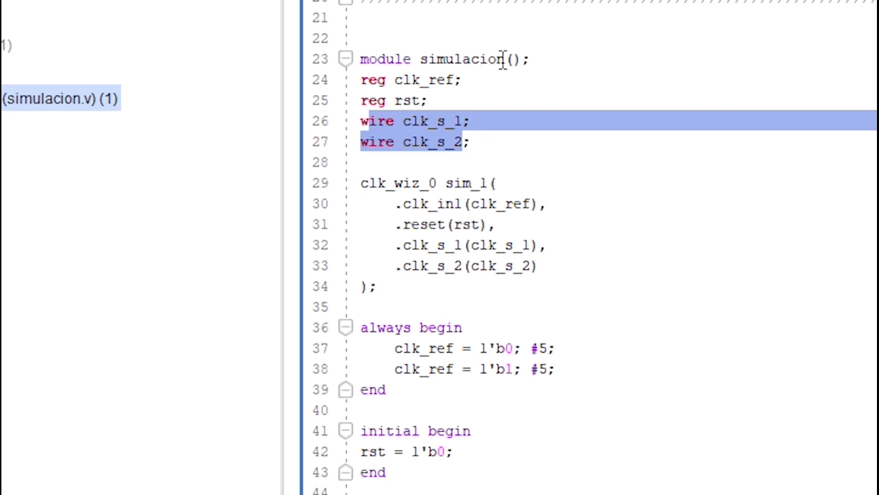
{"action": "left_click", "coordinate": [473, 142]}
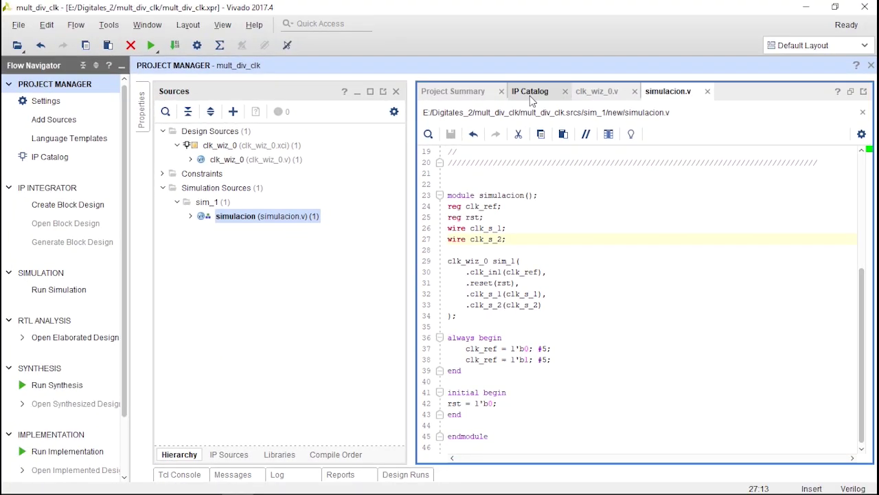
- Compare the clk_wiz_0 module's ports, including locked, with the port connections of the sim_1 instance in simulacion.v
{"action": "left_click", "coordinate": [580, 87]}
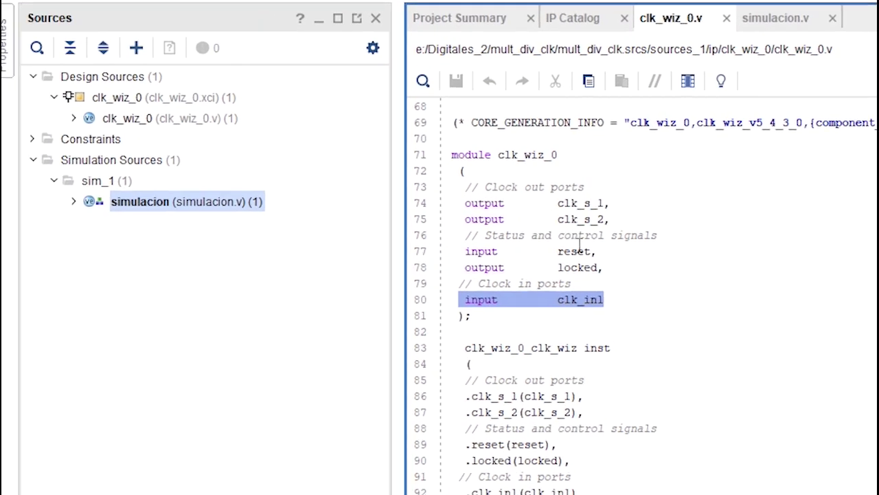
{"action": "left_click_drag", "start_coordinate": [598, 279], "coordinate": [660, 277]}
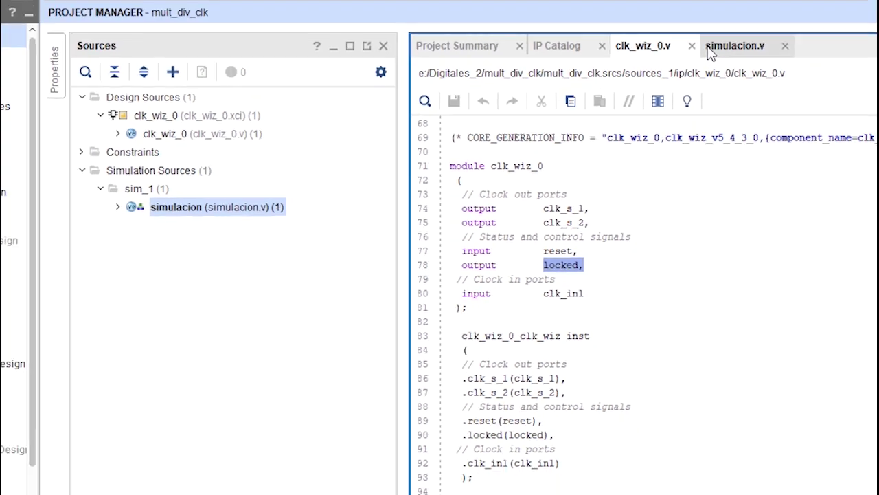
{"action": "left_click", "coordinate": [710, 50]}
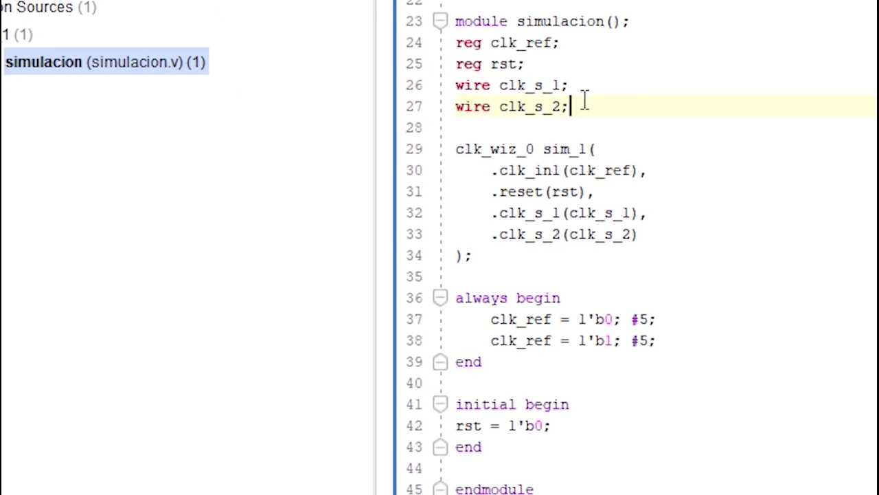
{"action": "left_click", "coordinate": [570, 129]}
{"action": "left_click_drag", "start_coordinate": [457, 148], "coordinate": [537, 148]}
{"action": "left_click", "coordinate": [534, 170]}
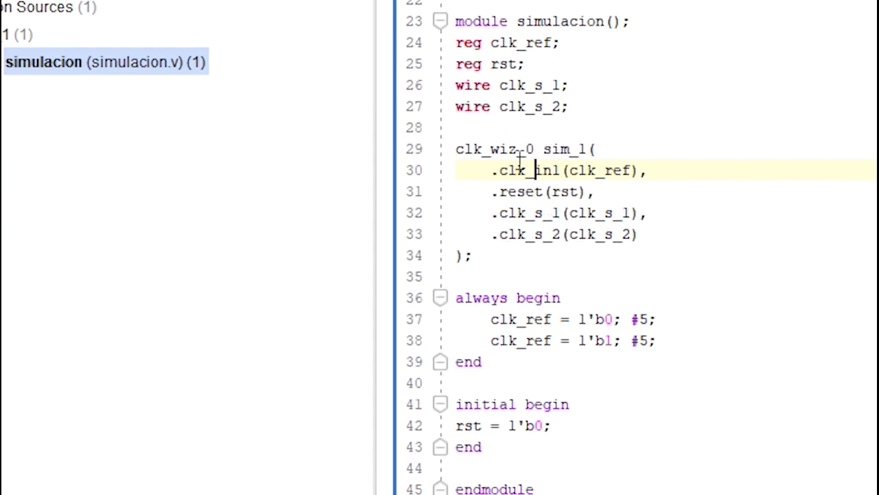
{"action": "left_click", "coordinate": [516, 192]}
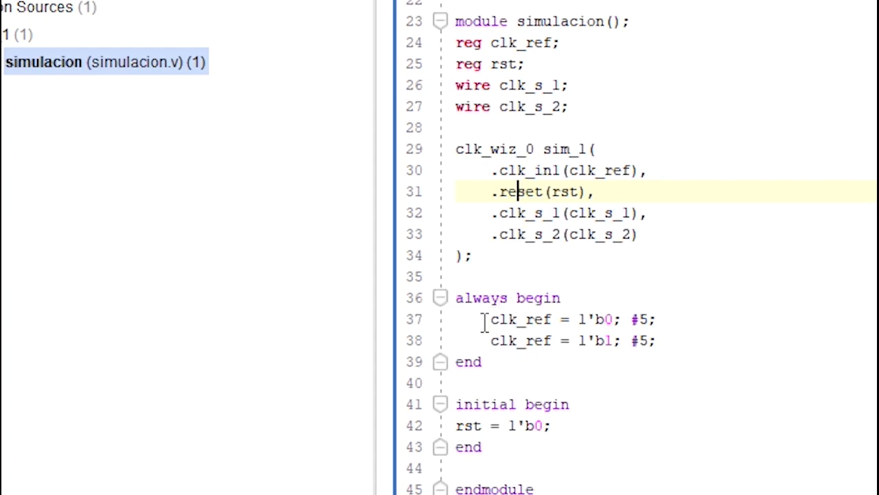
- Examine the testbench's timescale directive together with the delays in the always block that generates clk_ref
{"action": "scroll", "coordinate": [506, 292], "scroll_direction": "up", "scroll_amount": 4}
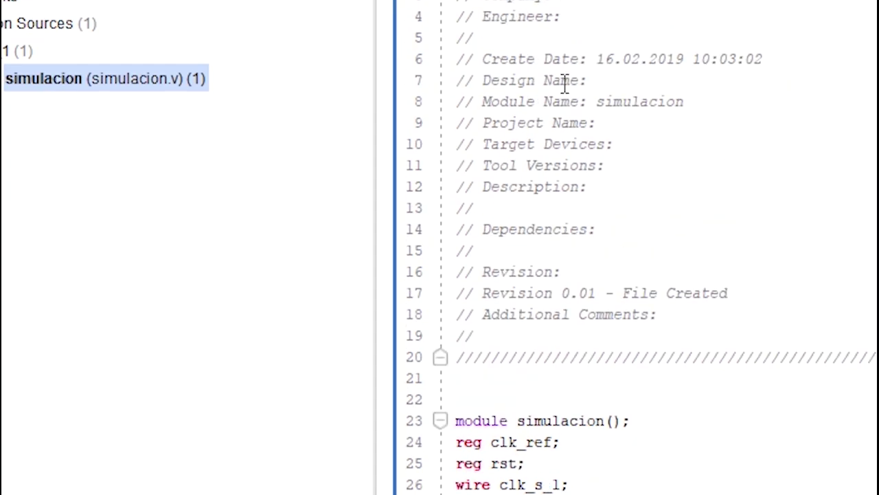
{"action": "left_click_drag", "start_coordinate": [631, 81], "coordinate": [549, 88]}
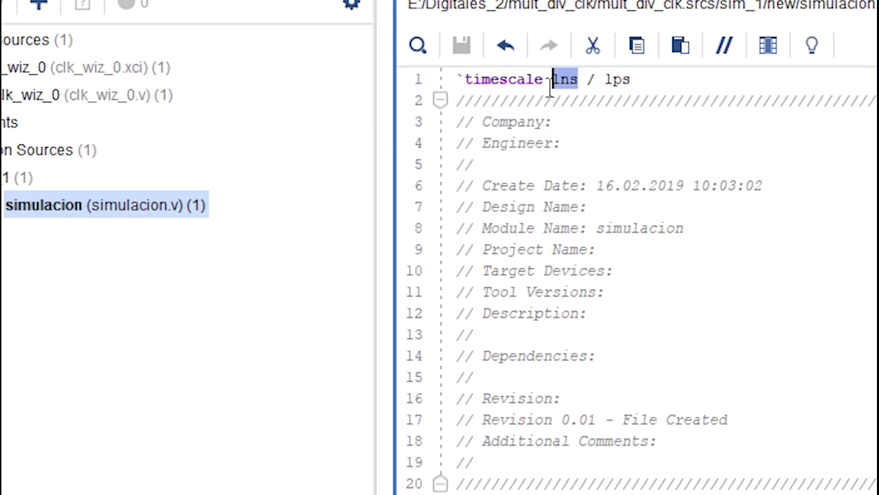
{"action": "scroll", "coordinate": [585, 183], "scroll_direction": "down", "scroll_amount": 6}
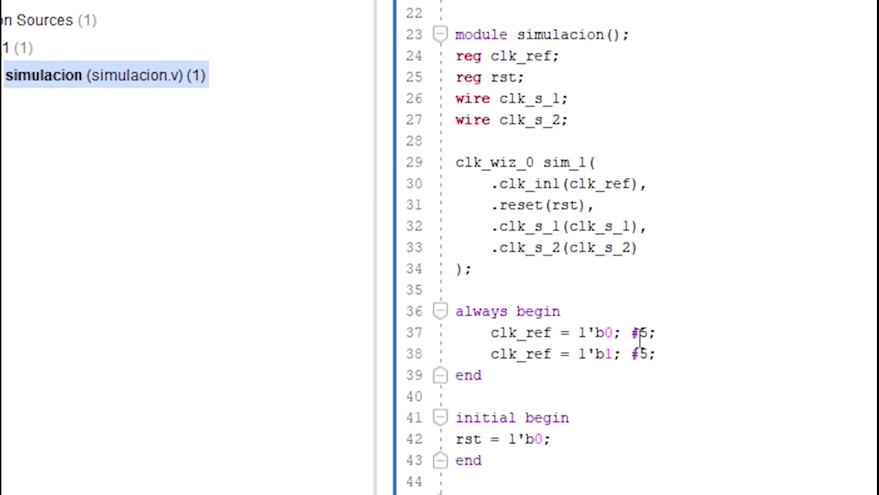
{"action": "left_click", "coordinate": [654, 387]}
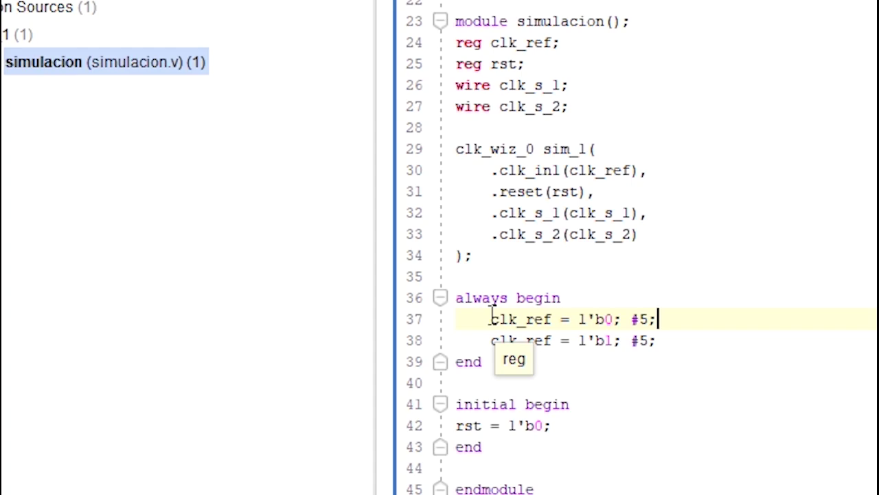
{"action": "left_click_drag", "start_coordinate": [492, 319], "coordinate": [648, 320]}
{"action": "scroll", "coordinate": [669, 292], "scroll_direction": "up", "scroll_amount": 6}
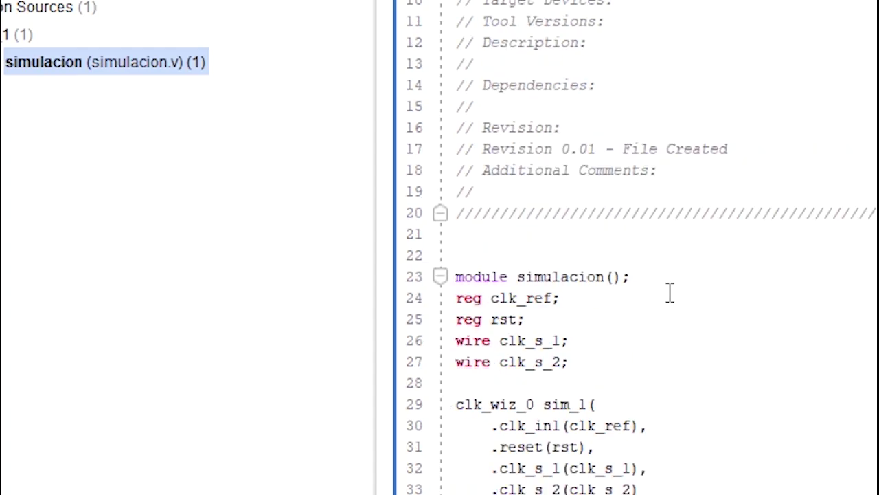
{"action": "scroll", "coordinate": [669, 292], "scroll_direction": "down", "scroll_amount": 6}
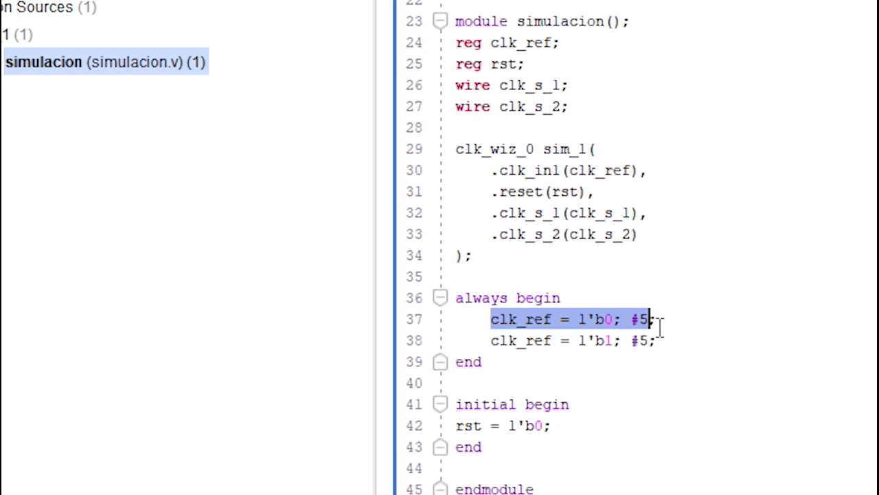
{"action": "left_click", "coordinate": [658, 323]}
{"action": "left_click", "coordinate": [658, 339]}
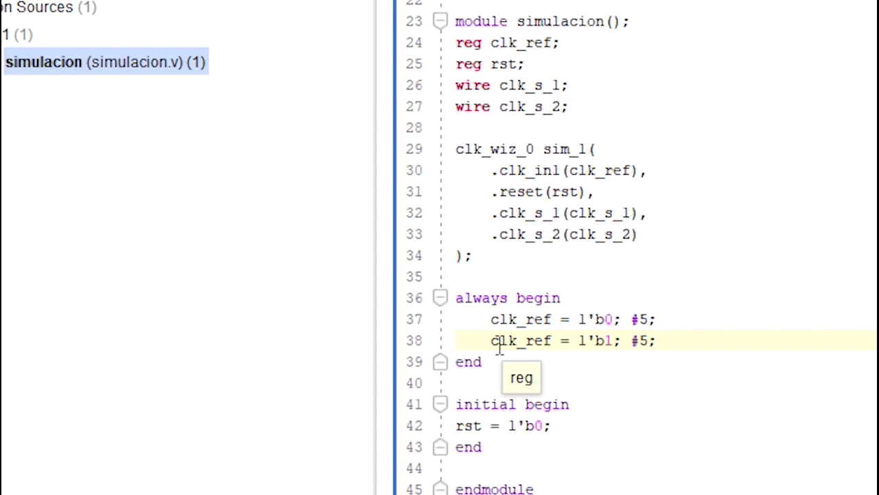
{"action": "left_click_drag", "start_coordinate": [491, 376], "coordinate": [428, 286]}
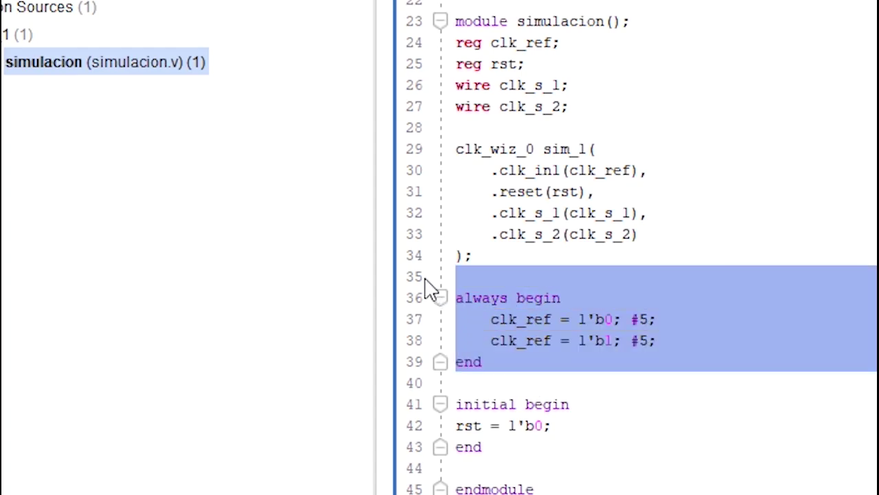
{"action": "left_click", "coordinate": [483, 360]}
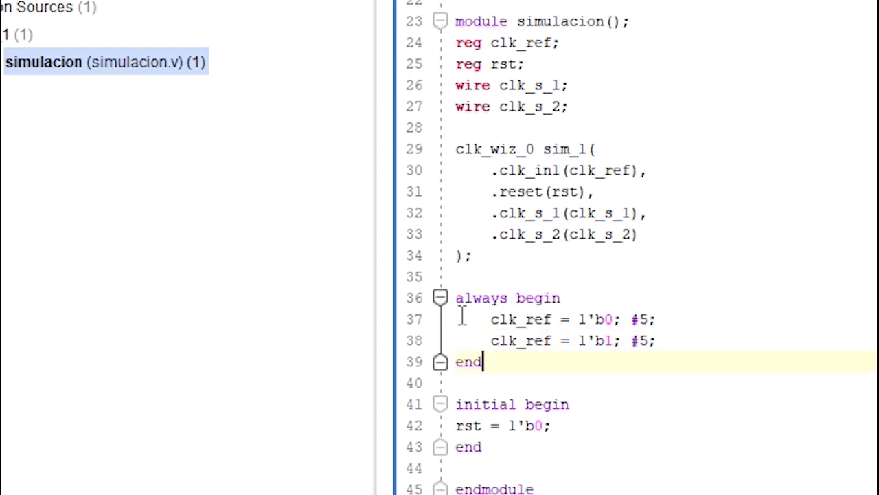
- Examine the initial block and its rst assignment in simulacion.v
{"action": "left_click_drag", "start_coordinate": [458, 405], "coordinate": [563, 405]}
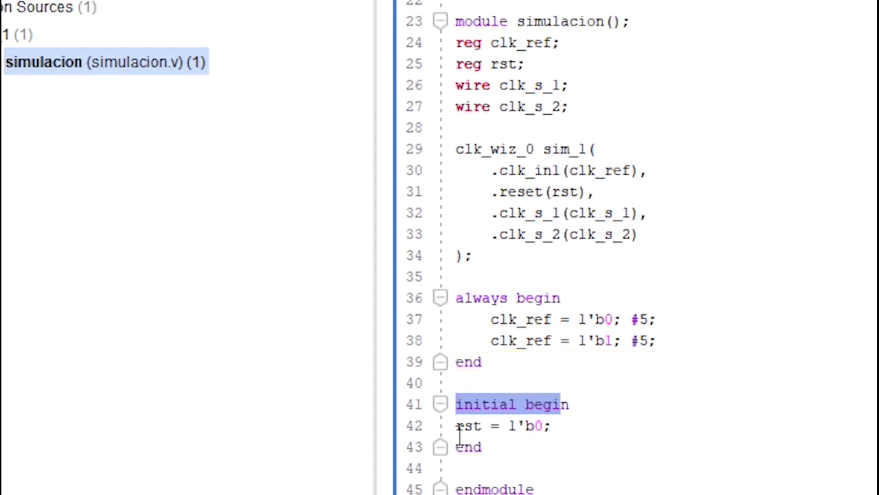
{"action": "left_click_drag", "start_coordinate": [459, 438], "coordinate": [510, 431]}
{"action": "left_click", "coordinate": [510, 428]}
{"action": "left_click_drag", "start_coordinate": [565, 427], "coordinate": [449, 439]}
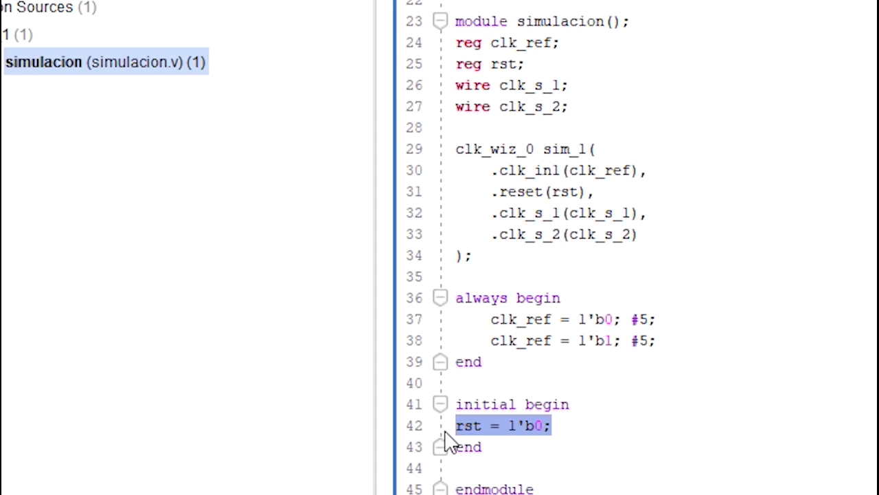
{"action": "left_click", "coordinate": [637, 396]}
{"action": "left_click", "coordinate": [488, 447]}
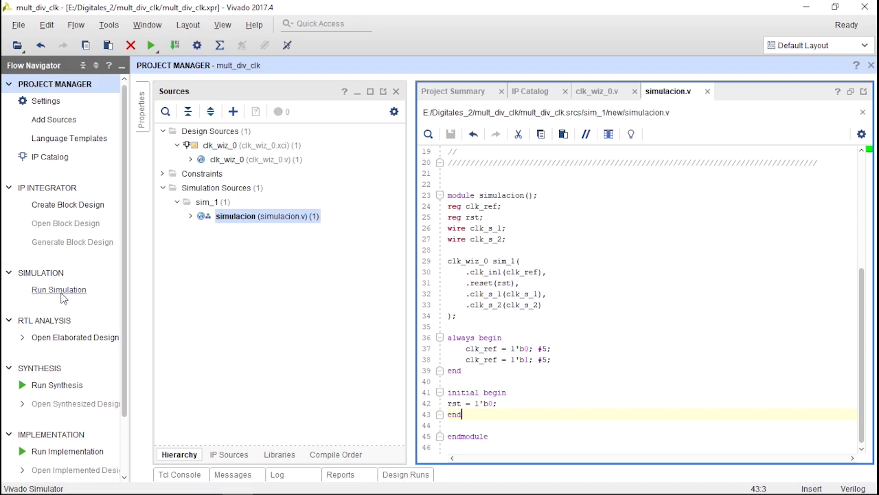
- Run the behavioral simulation of the simulacion testbench
{"action": "left_click", "coordinate": [62, 296]}
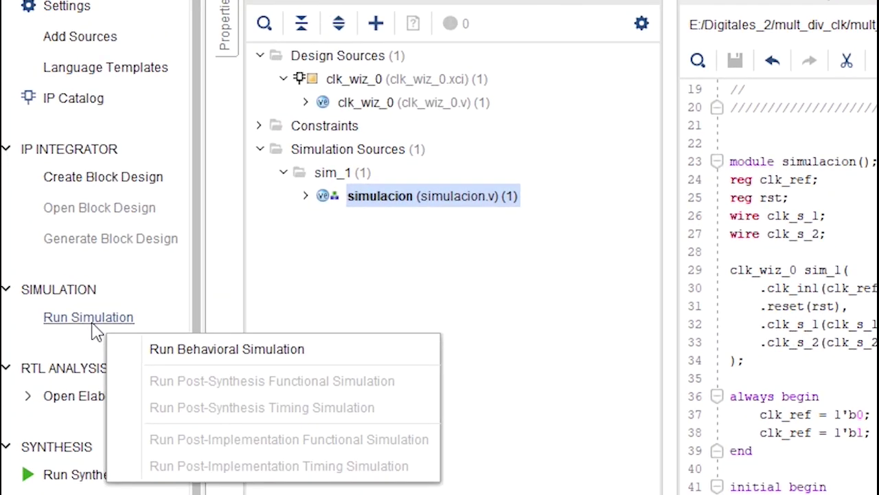
{"action": "left_click", "coordinate": [168, 349]}
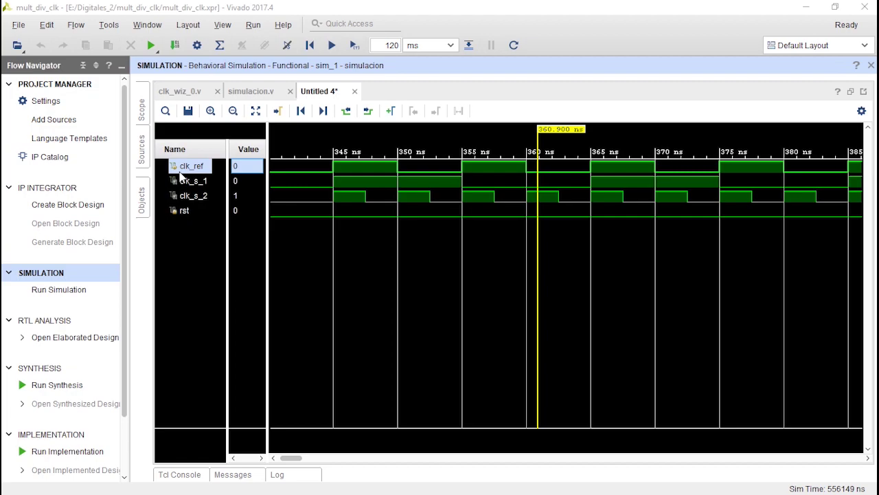